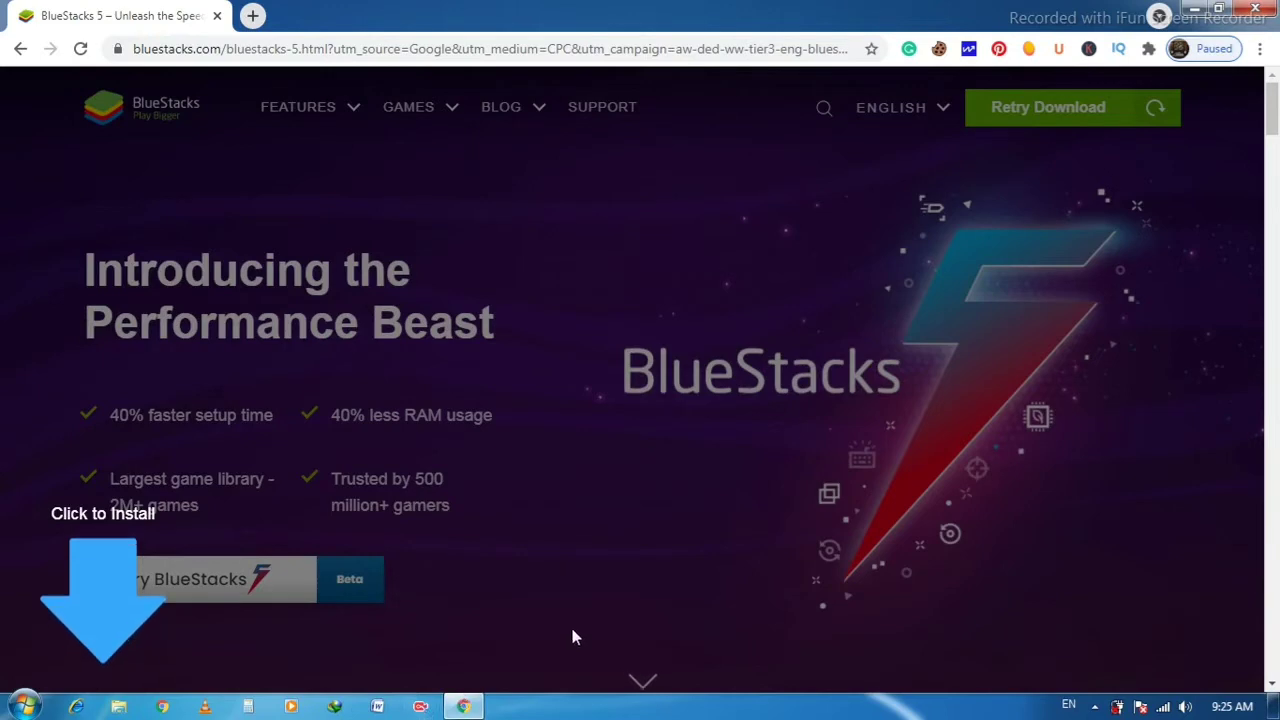
Minimize Chrome after starting the BlueStacks installer download, leaving the desktop visible.
click(1195, 8)
From Internet Download Manager, open the Downloads\Programs folder holding the BlueStacksInstaller file.
click(334, 706)
click(755, 462)
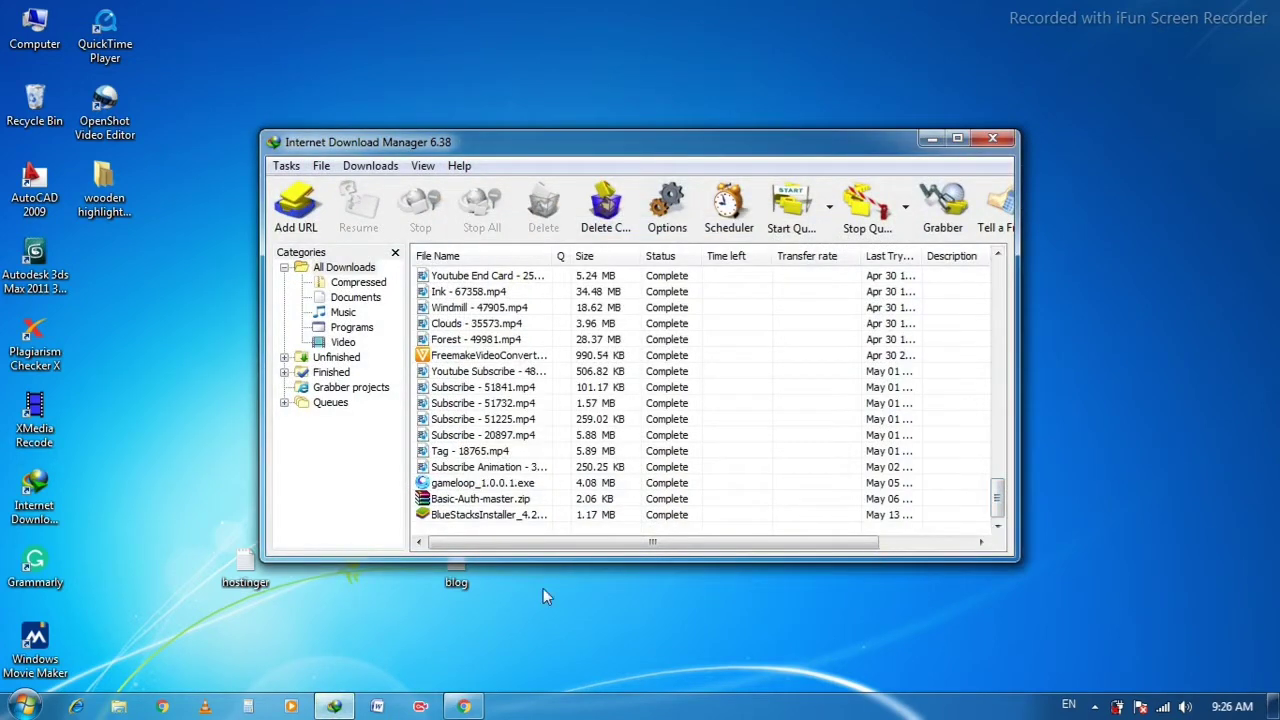
click(468, 516)
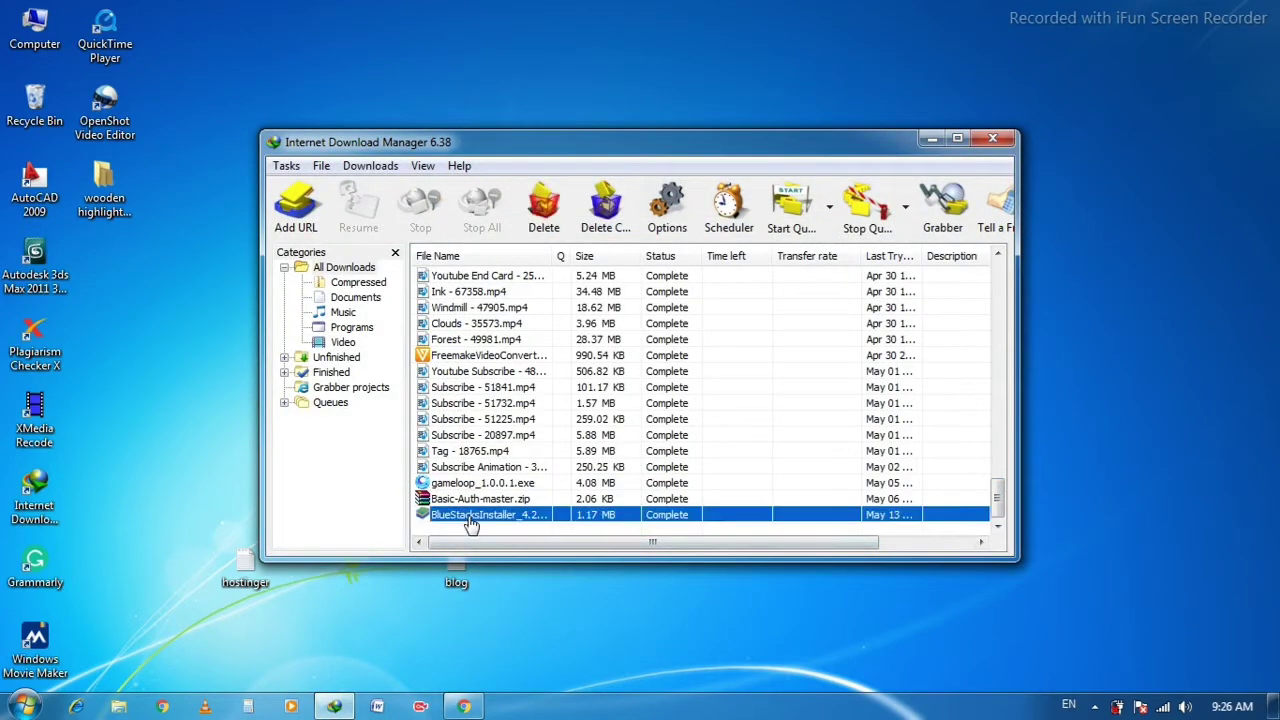
right_click(470, 522)
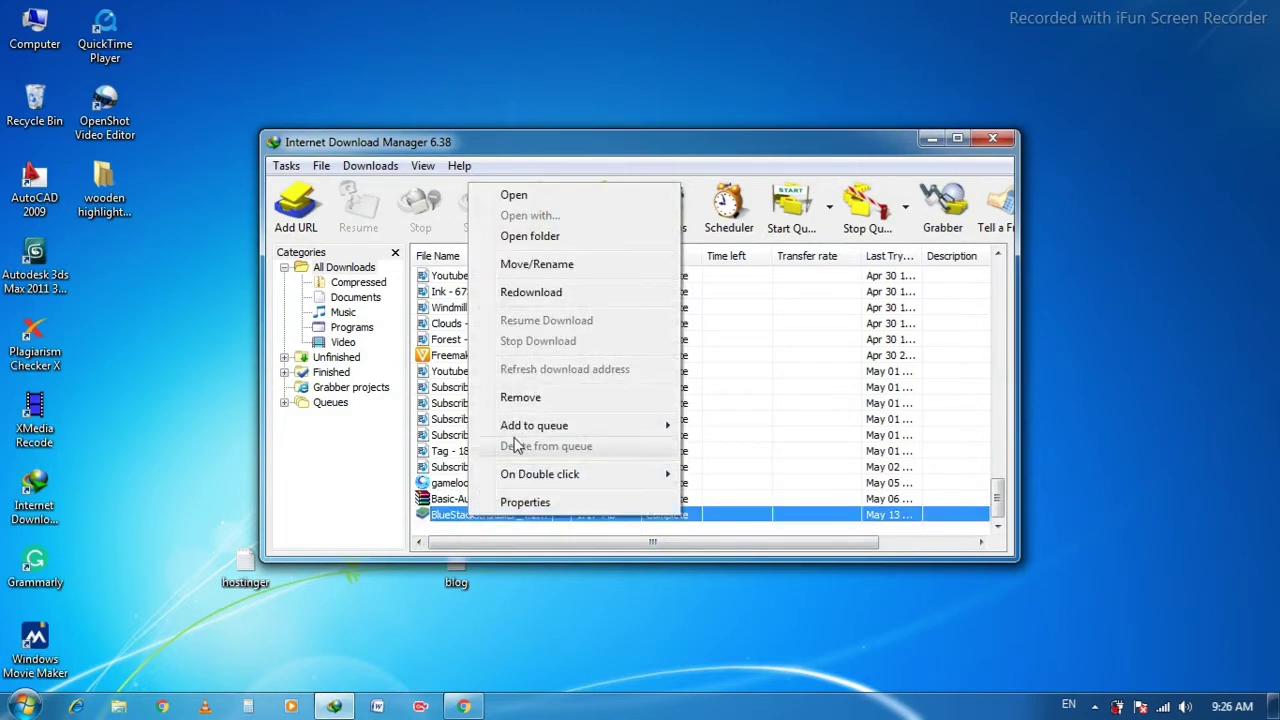
click(537, 238)
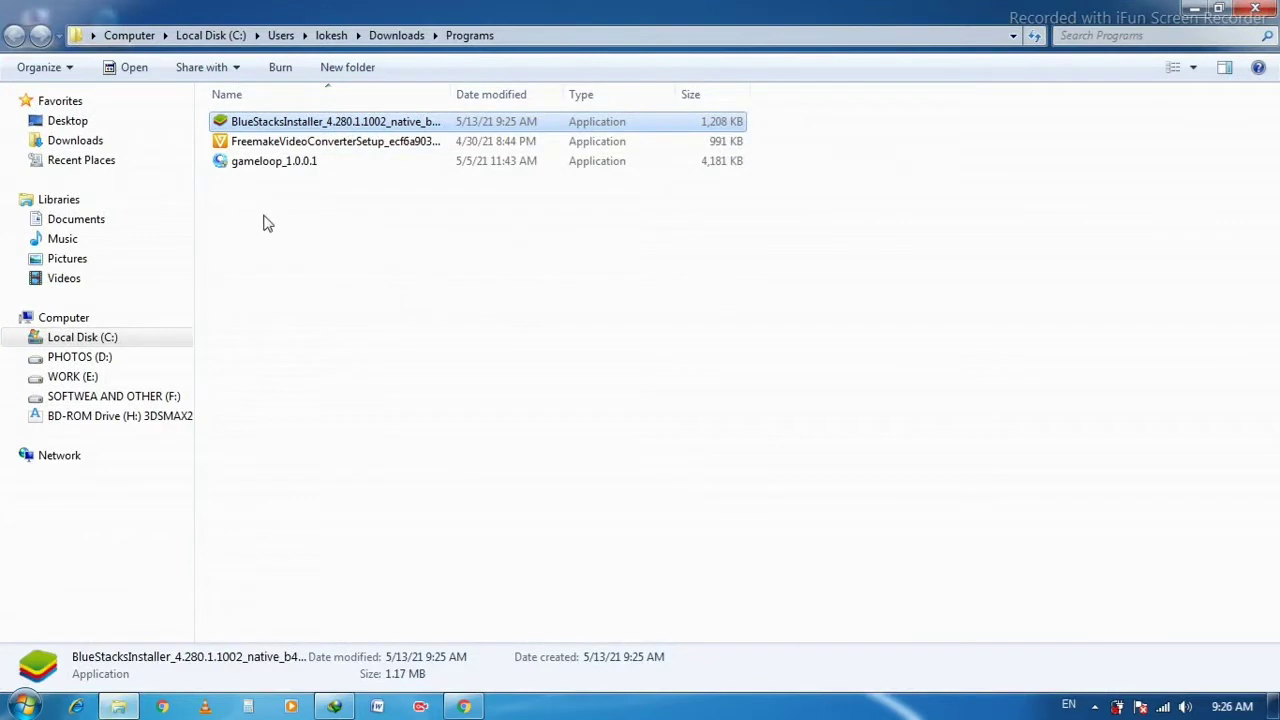
Run BlueStacksInstaller as administrator, approve the UAC prompt, and minimize the Explorer window.
right_click(315, 120)
click(443, 172)
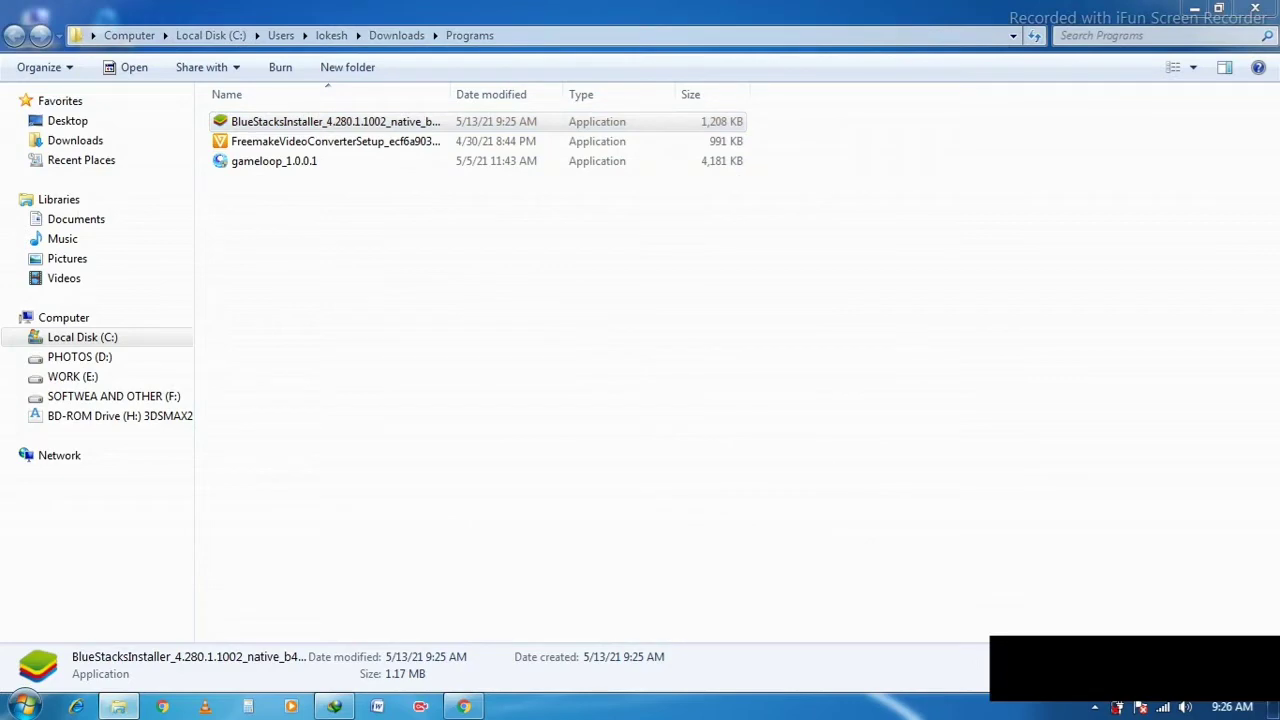
click(1197, 10)
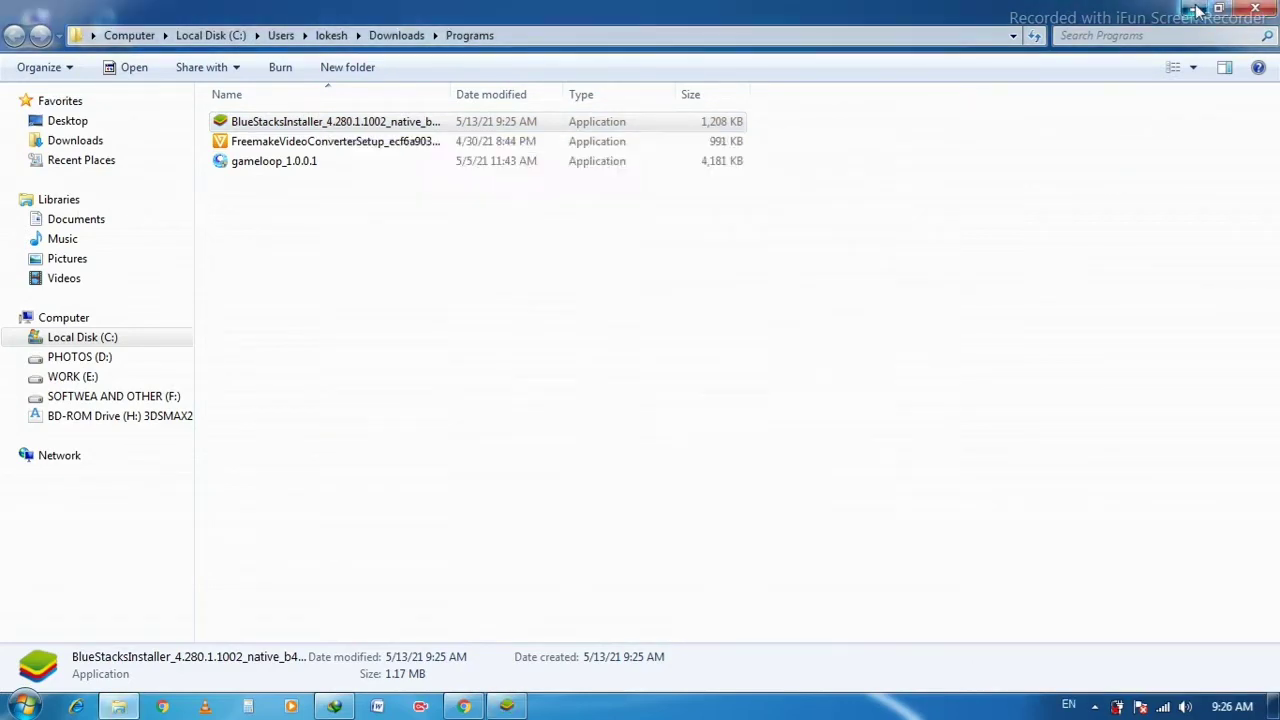
click(1197, 10)
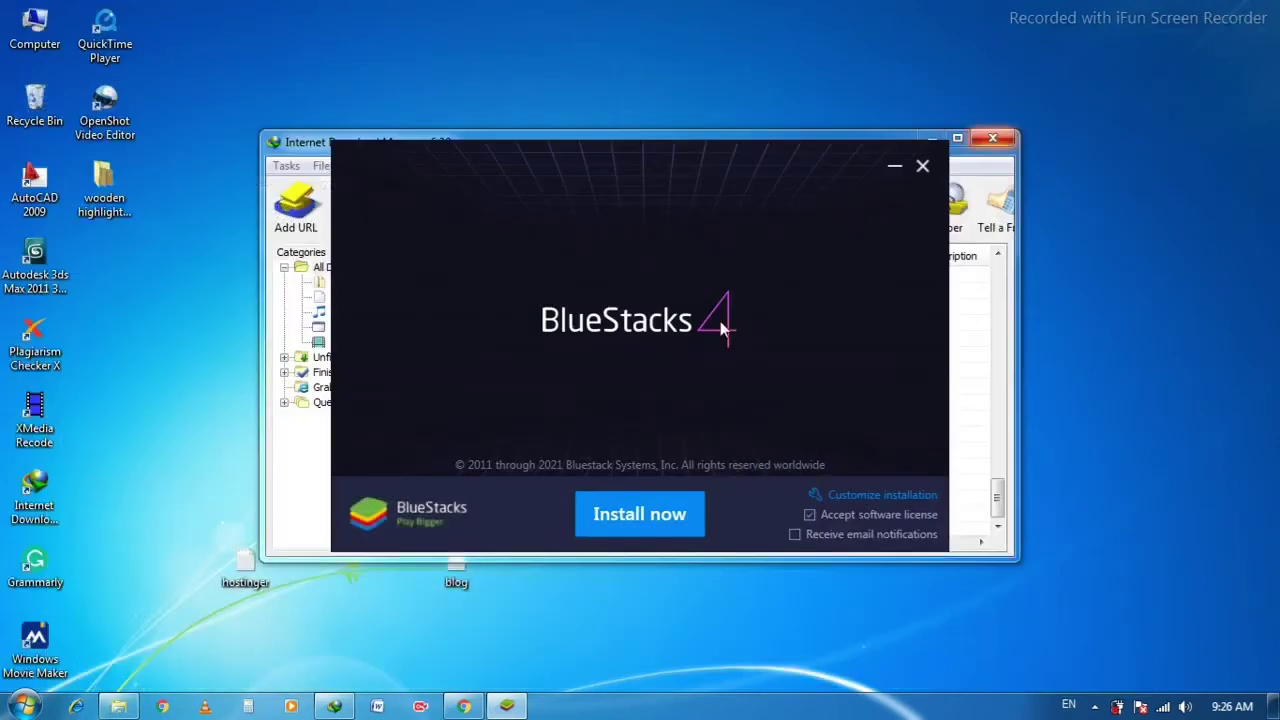
Start the BlueStacks 4 installation, close the download manager, and refresh the desktop.
click(643, 522)
click(1003, 144)
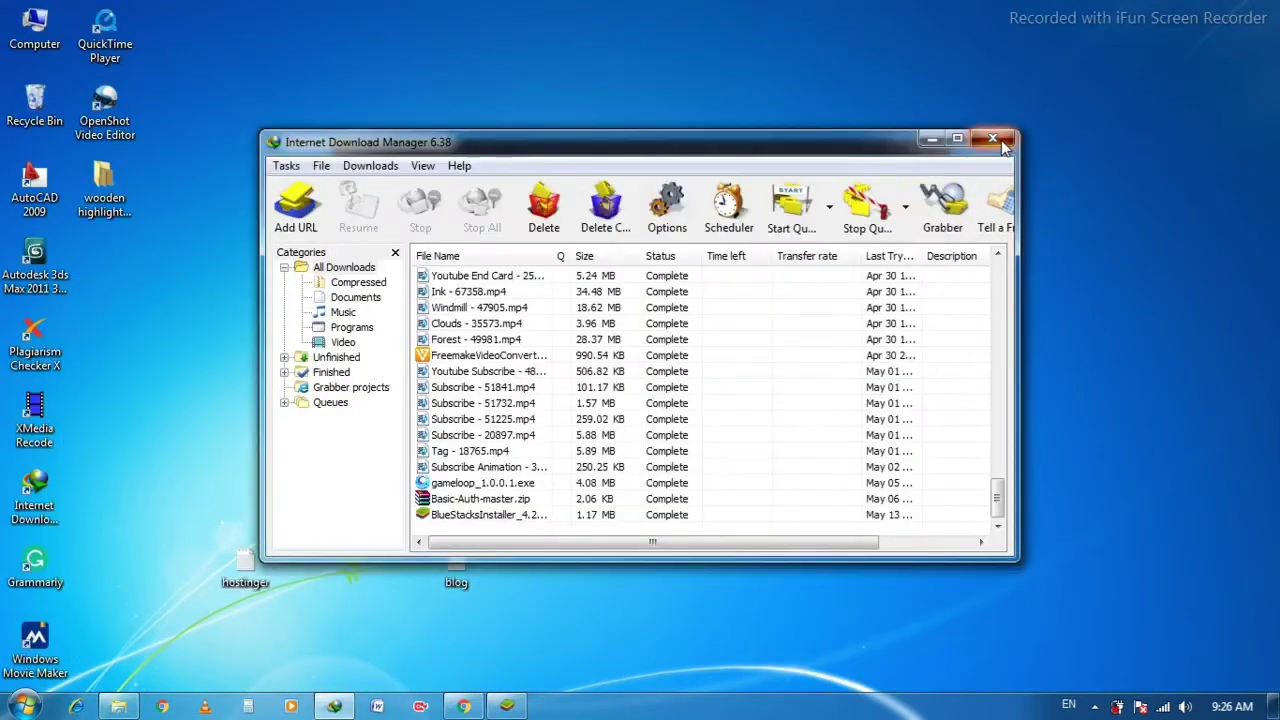
click(1003, 144)
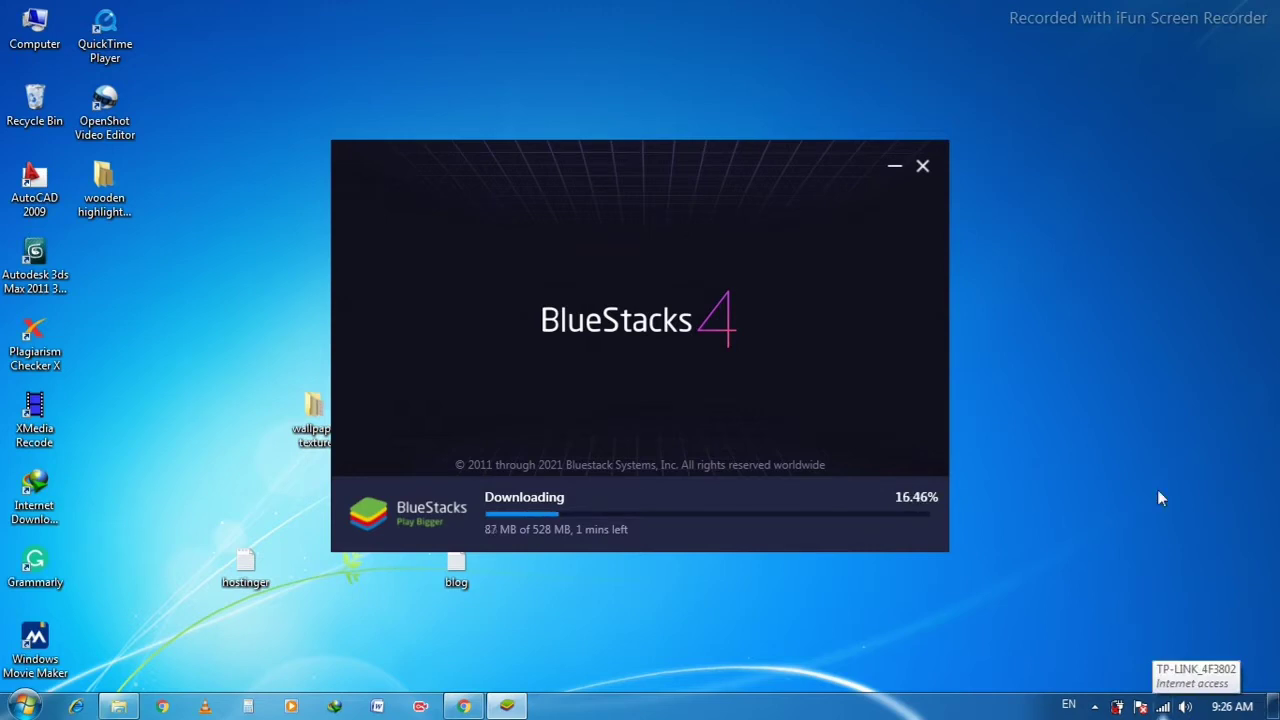
right_click(1112, 166)
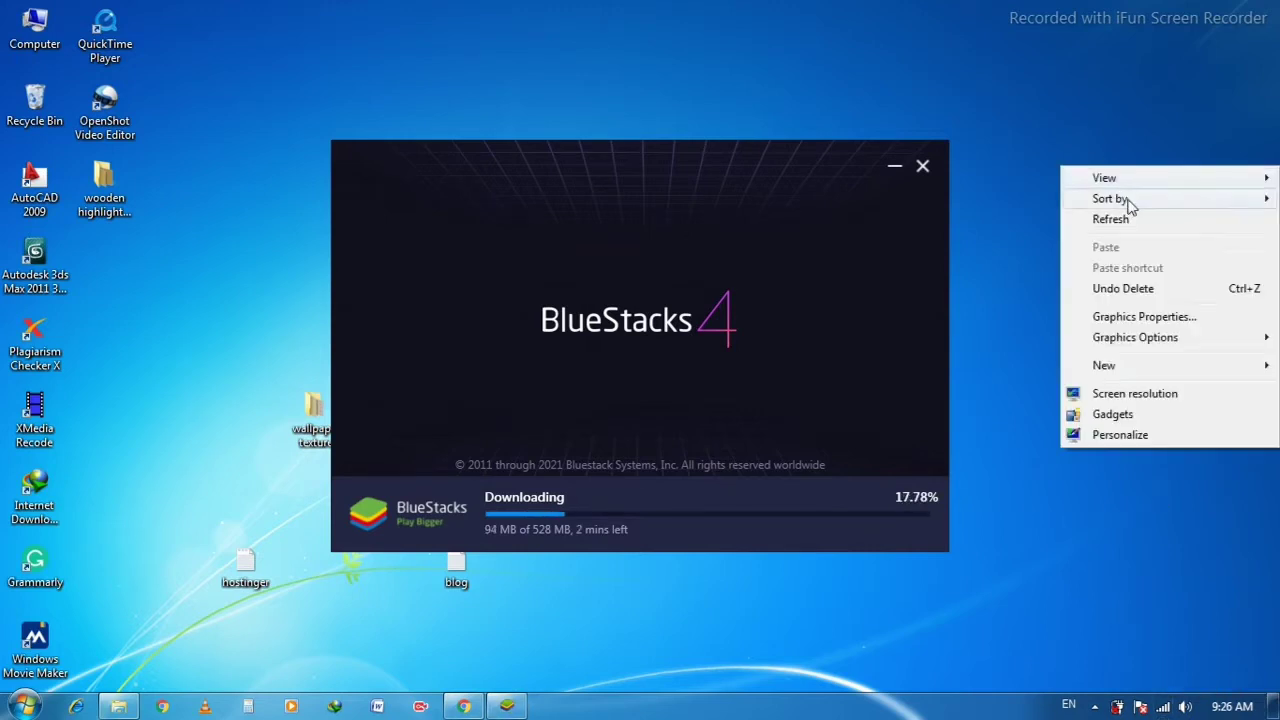
click(1128, 218)
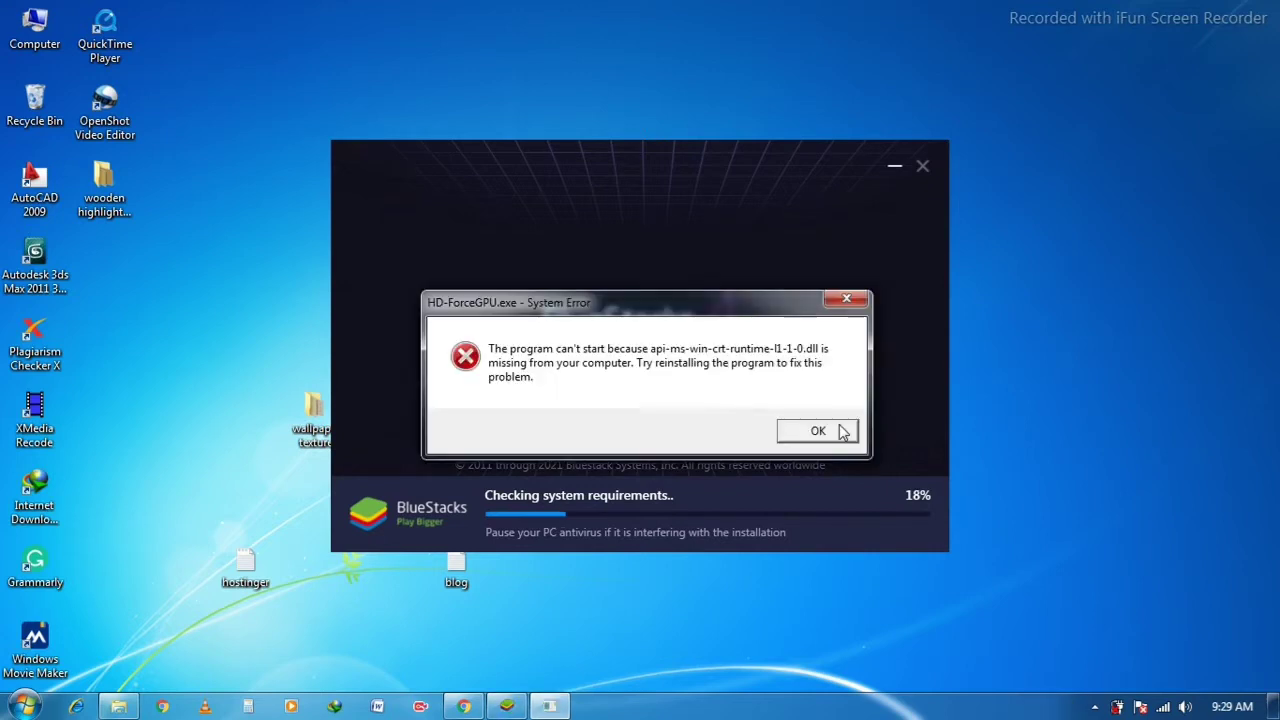
Dismiss the HD-ForceGPU.exe missing api-ms-win-crt-runtime DLL error so extraction continues.
click(818, 431)
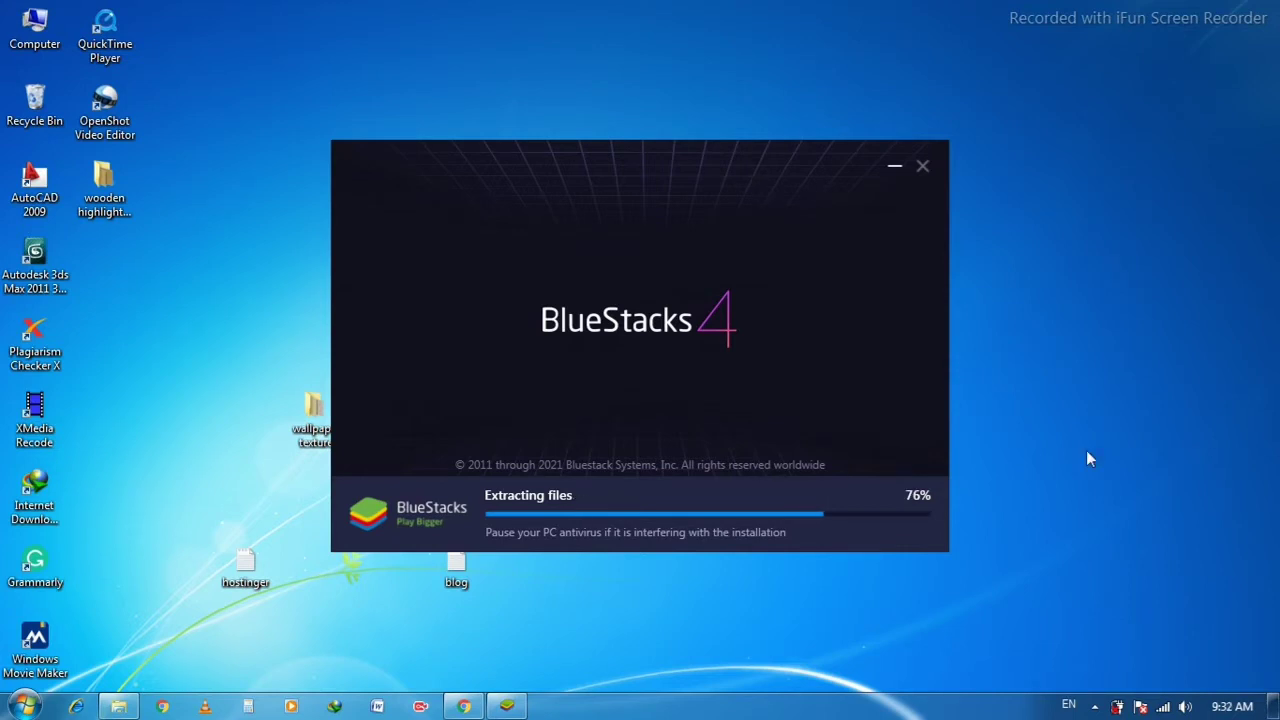
Refresh the desktop twice while the installer finishes and BlueStacks launches.
right_click(1050, 446)
click(1108, 214)
right_click(1058, 380)
click(1114, 143)
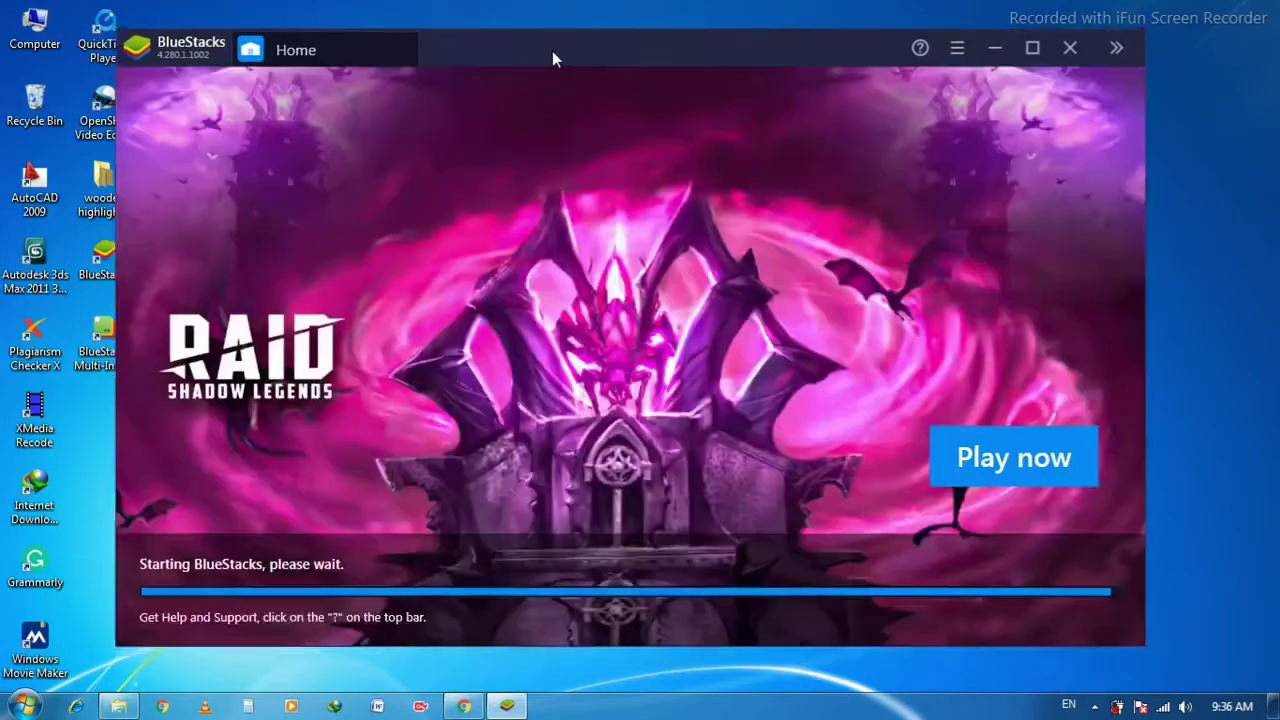
Nudge the BlueStacks window, refresh the desktop, and try launching the featured RAID game.
drag(552, 52, 568, 40)
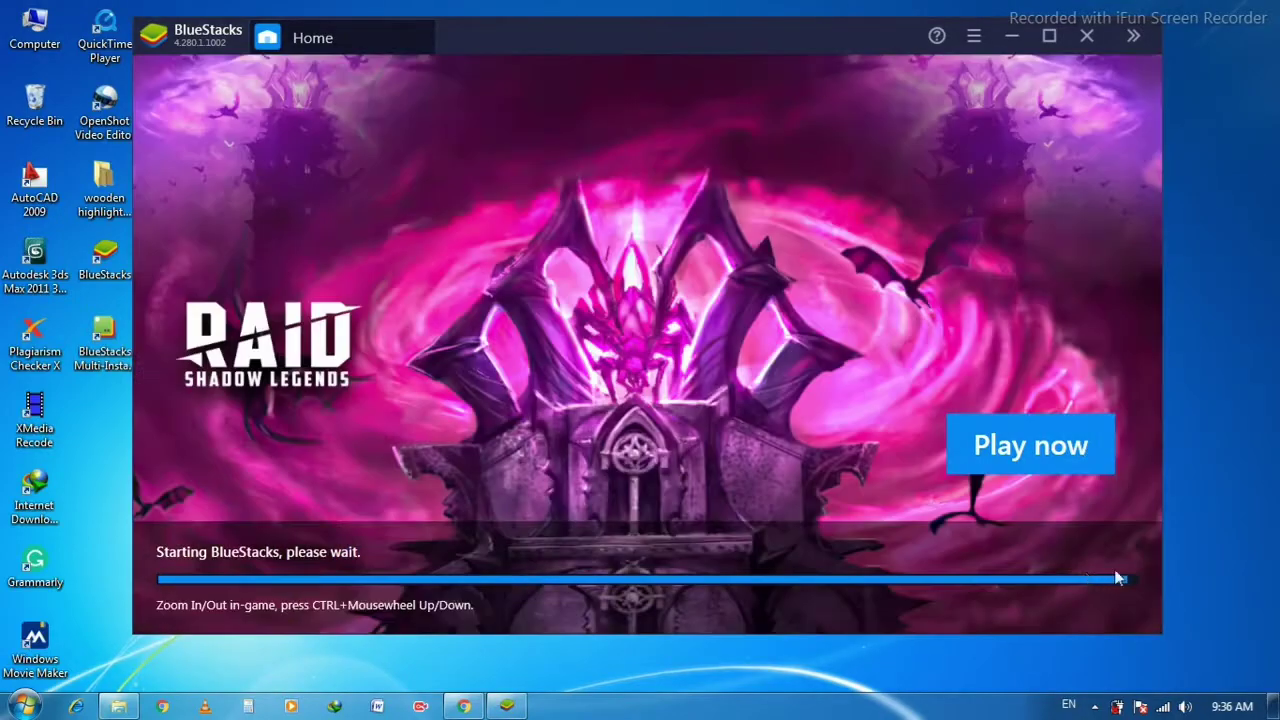
right_click(1228, 388)
click(750, 37)
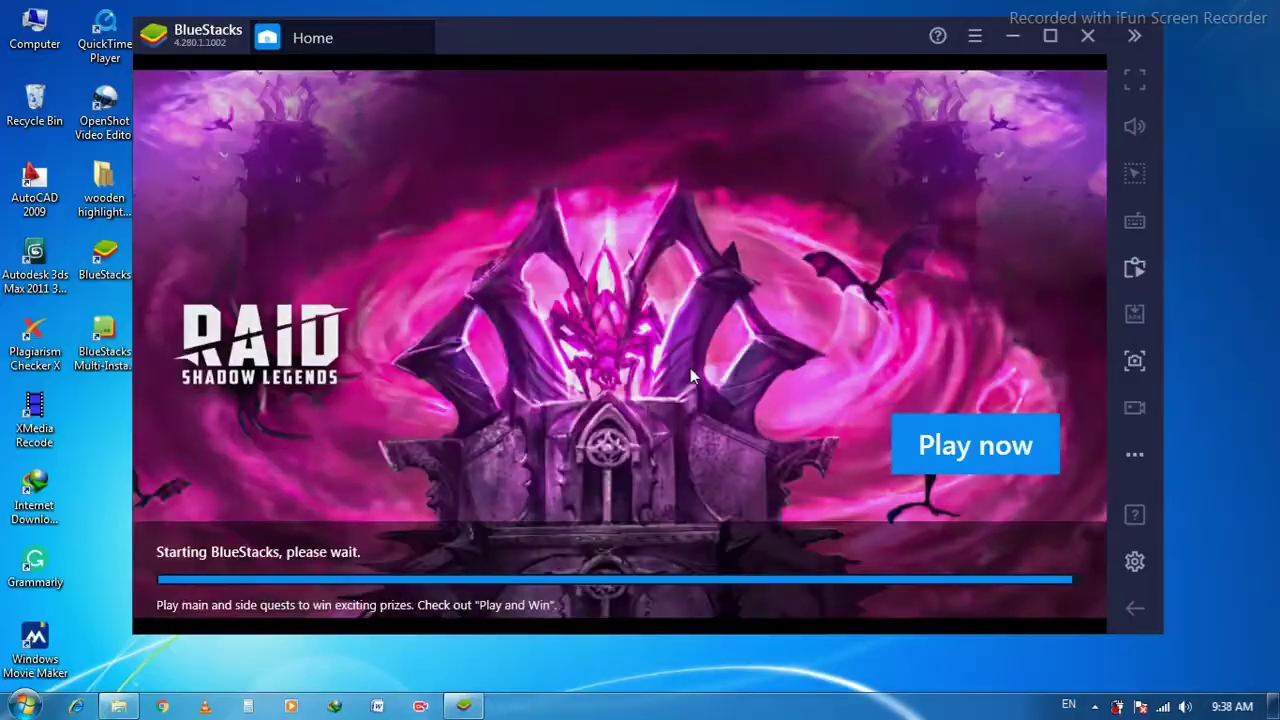
click(832, 485)
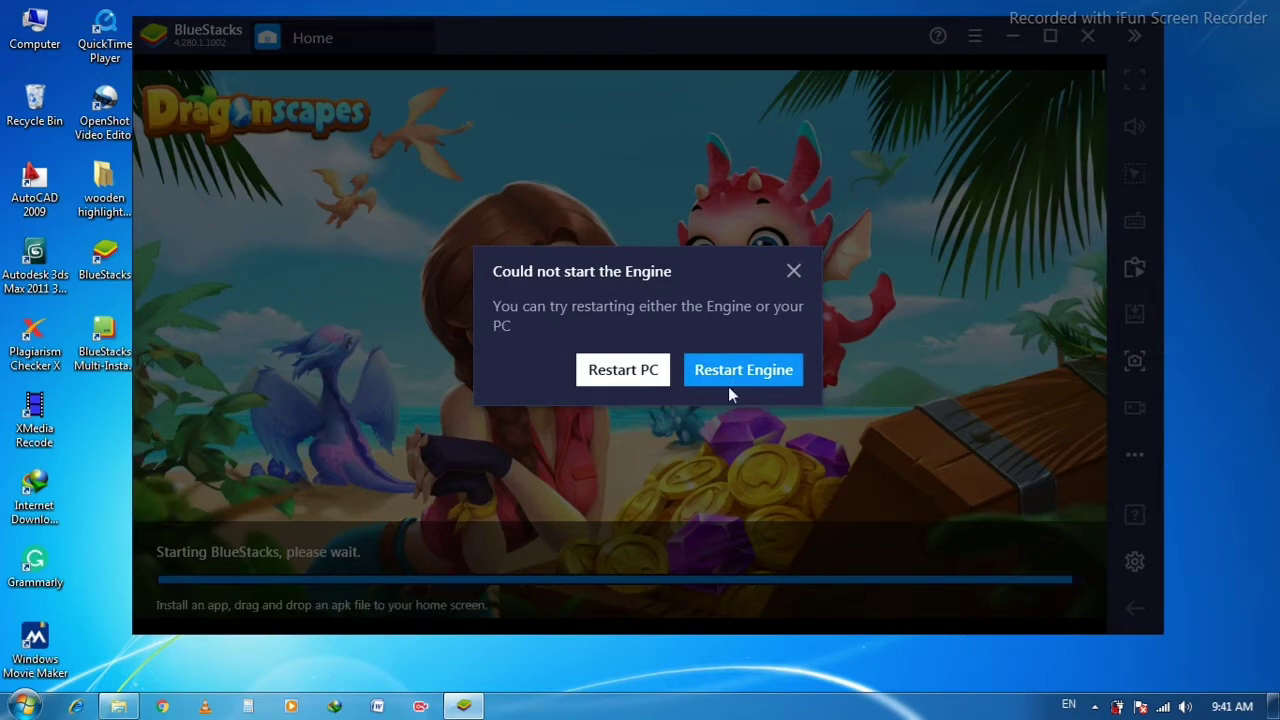
Restart the PC from the engine error dialog, forcing and confirming the Windows restart.
click(630, 377)
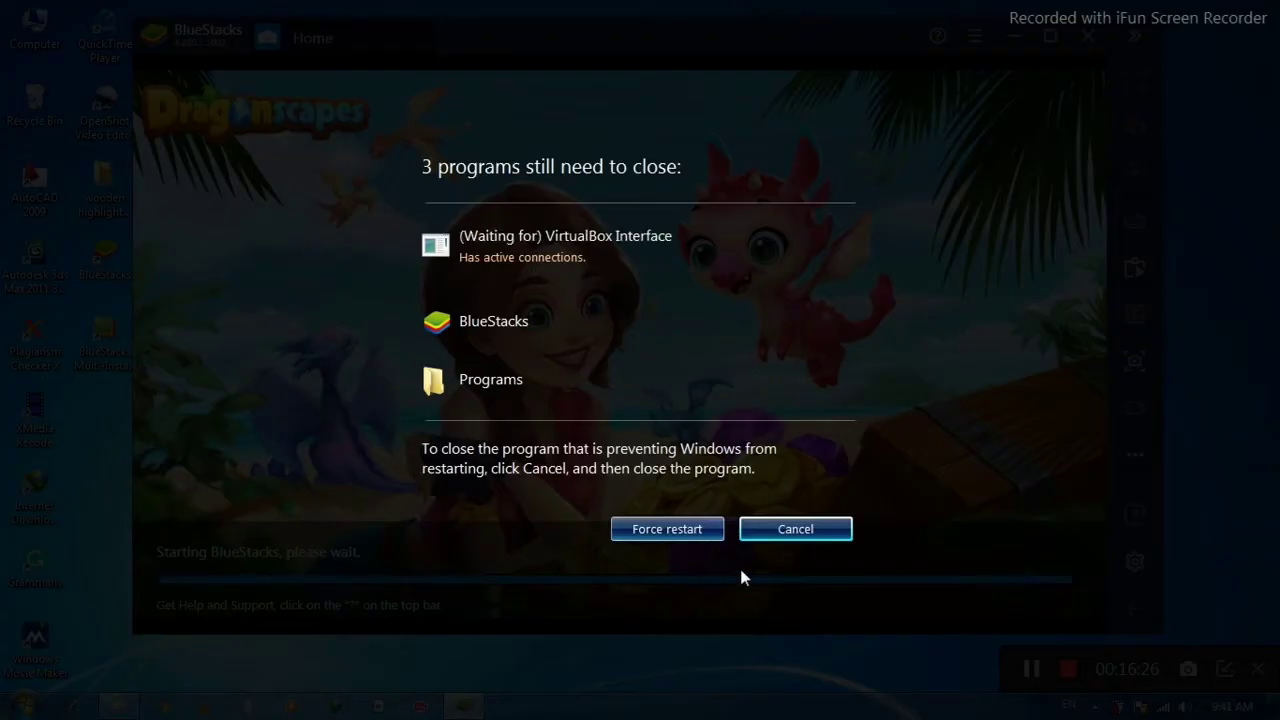
click(684, 524)
click(668, 529)
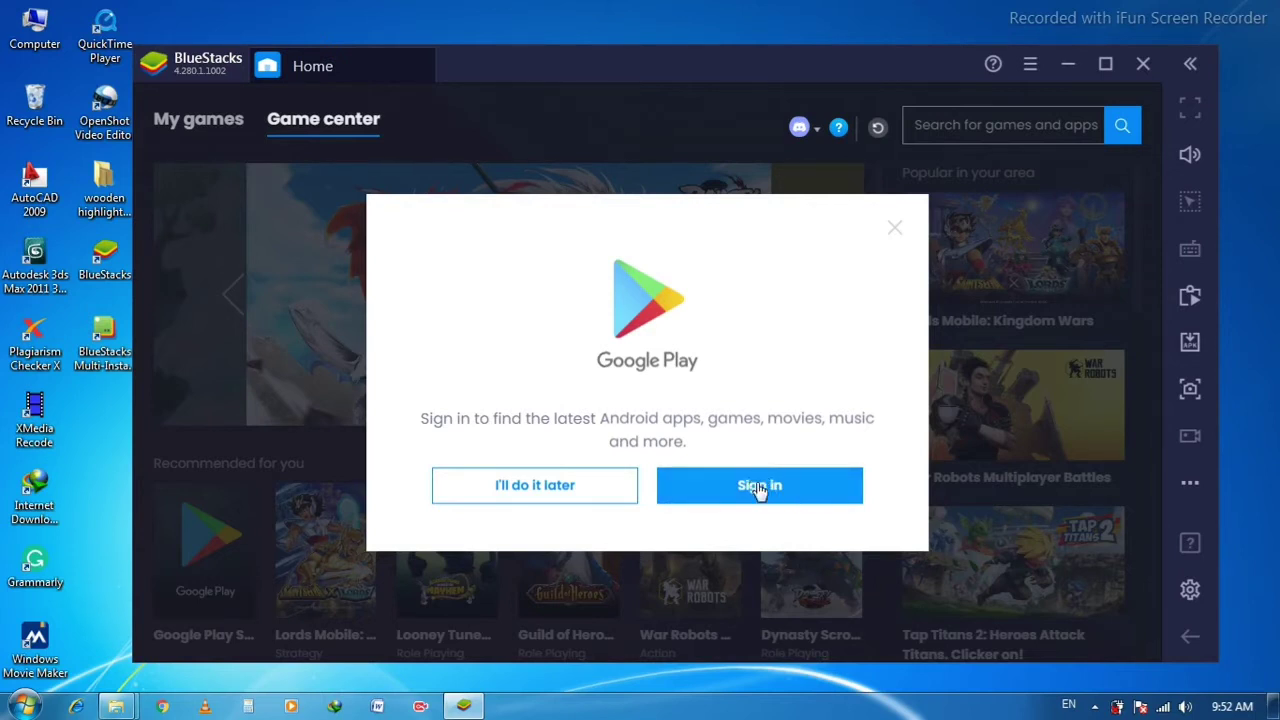
Begin Google Play sign-in from the BlueStacks prompt and the Play Store SIGN IN button.
click(763, 490)
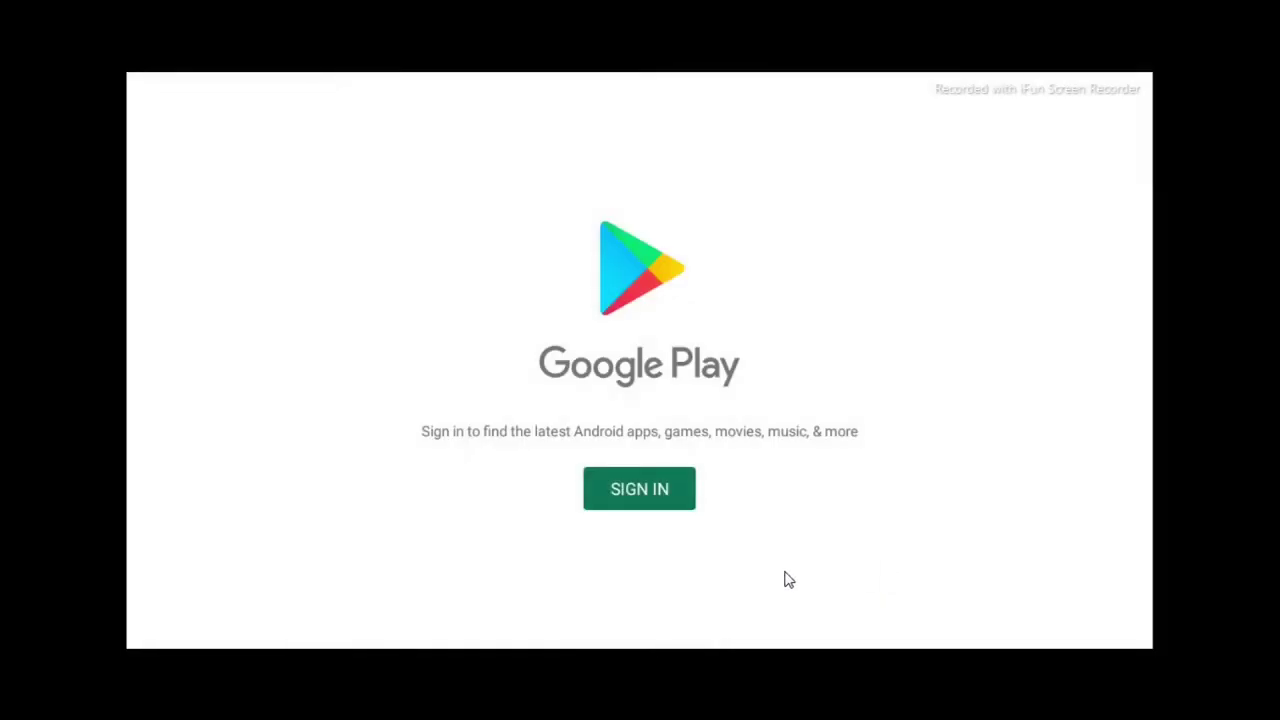
key(Return)
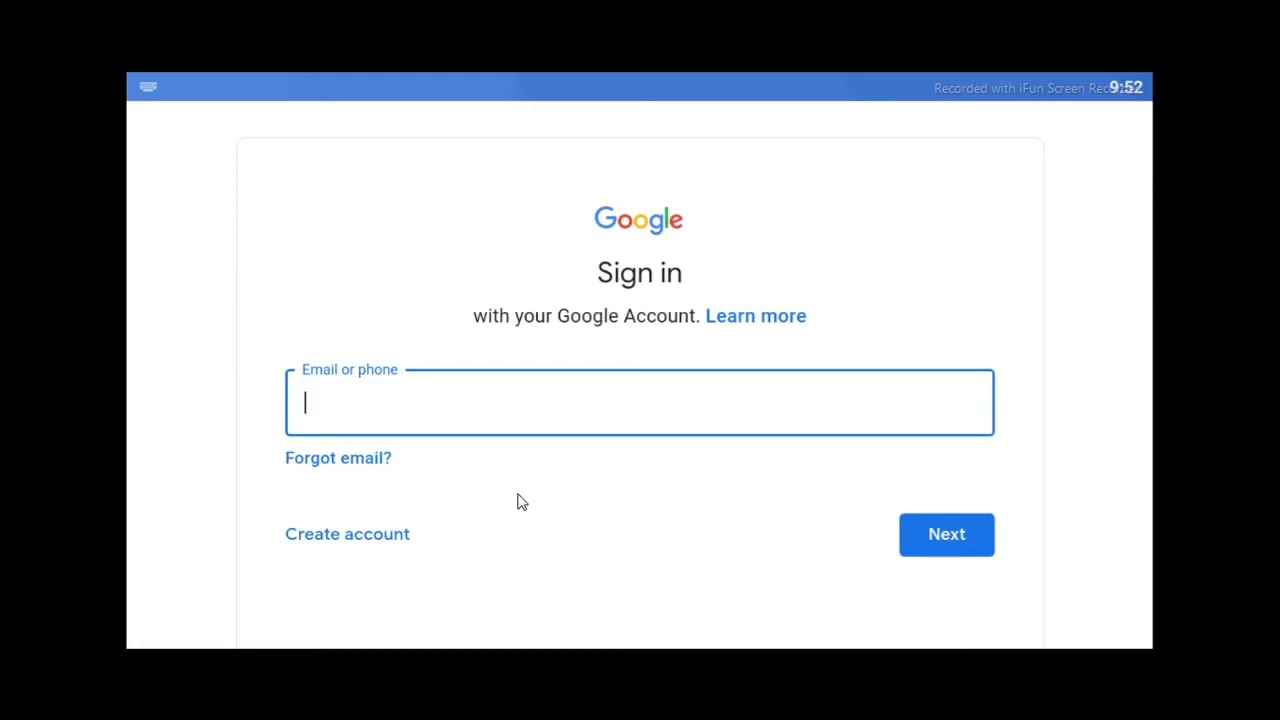
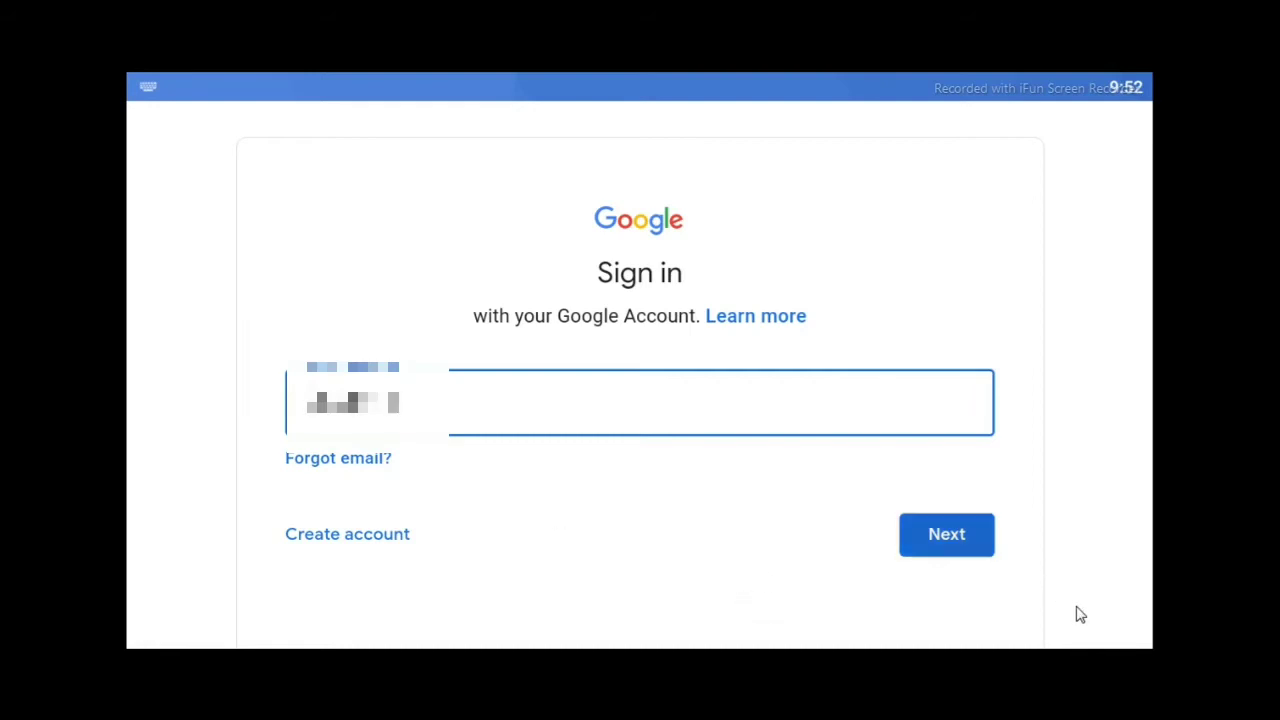
Enter the Google account email, then the account password, submitting each to sign in.
key(Return)
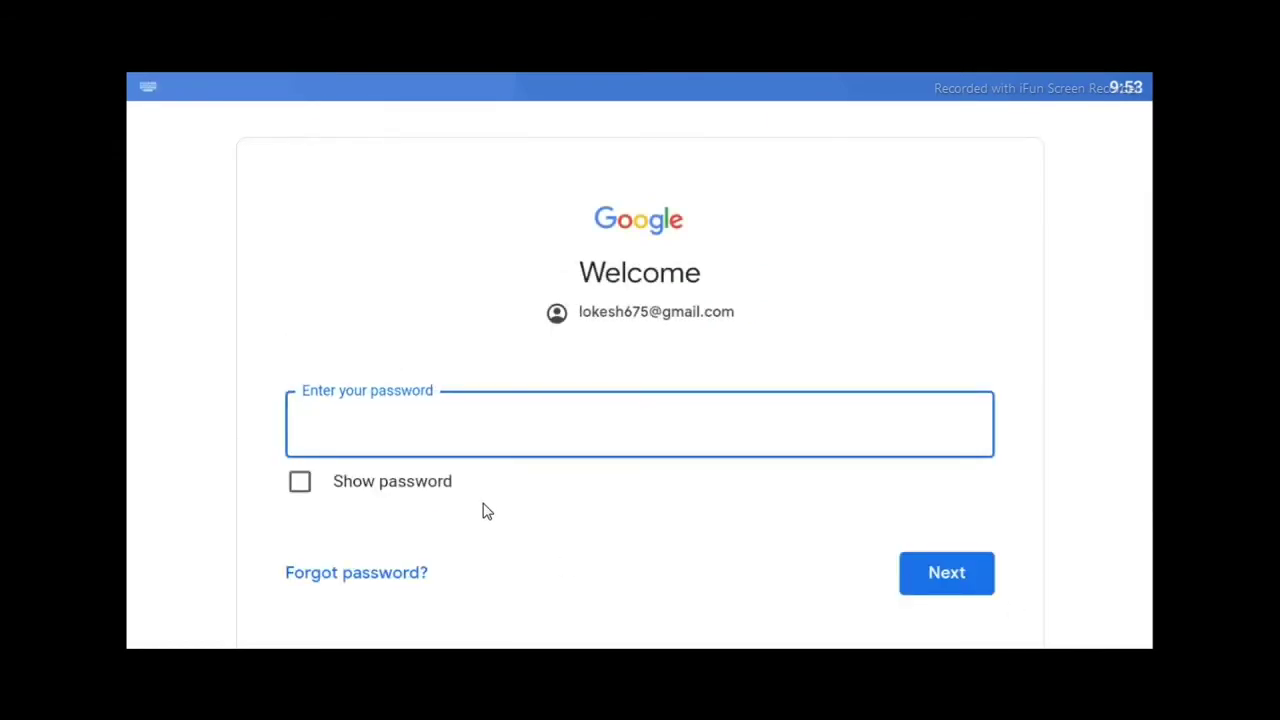
text(•)
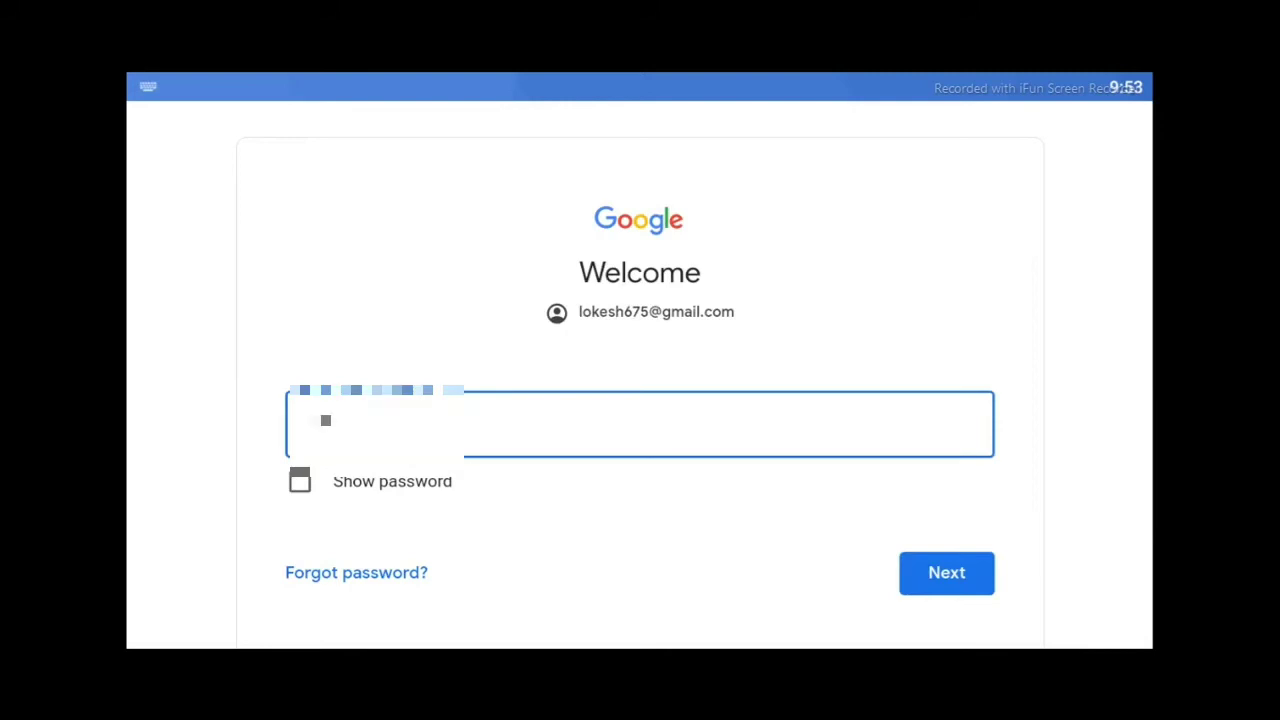
text(••)
key(Return)
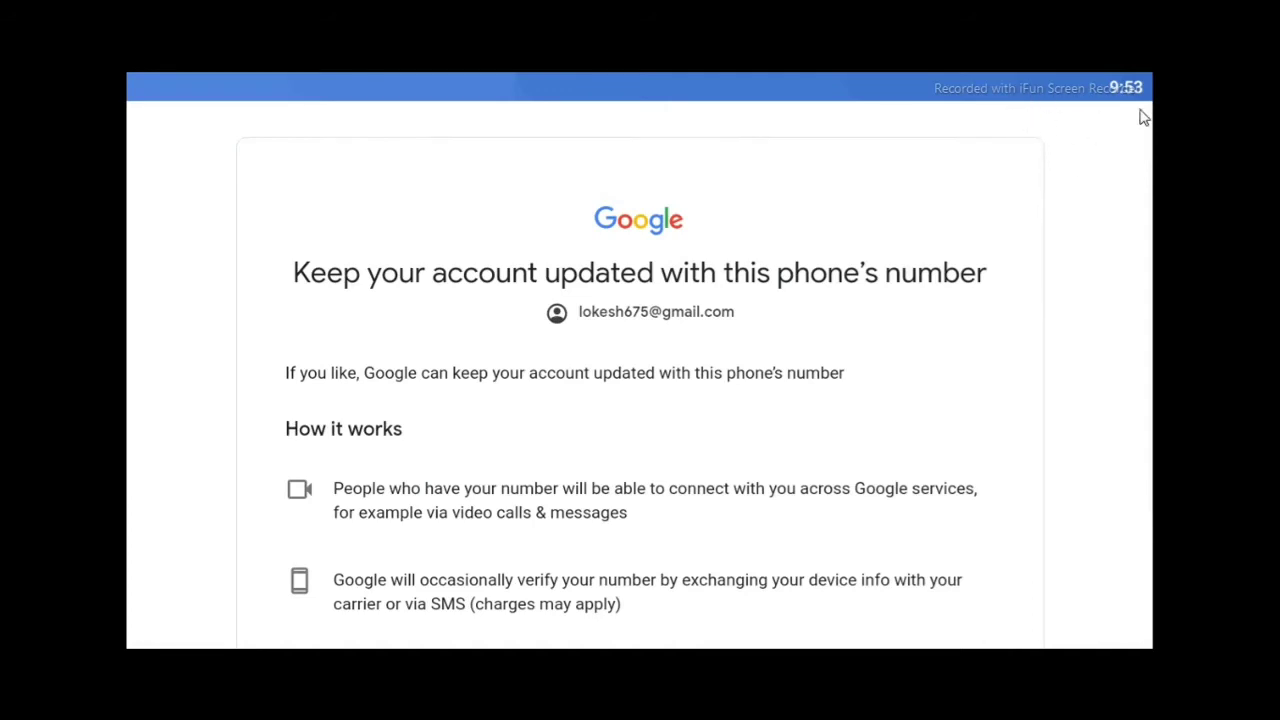
Accept keeping the Google account updated with this phone's number ("Yes, I'm in").
scroll(700, 400, down, 3)
scroll(1147, 281, down, 1)
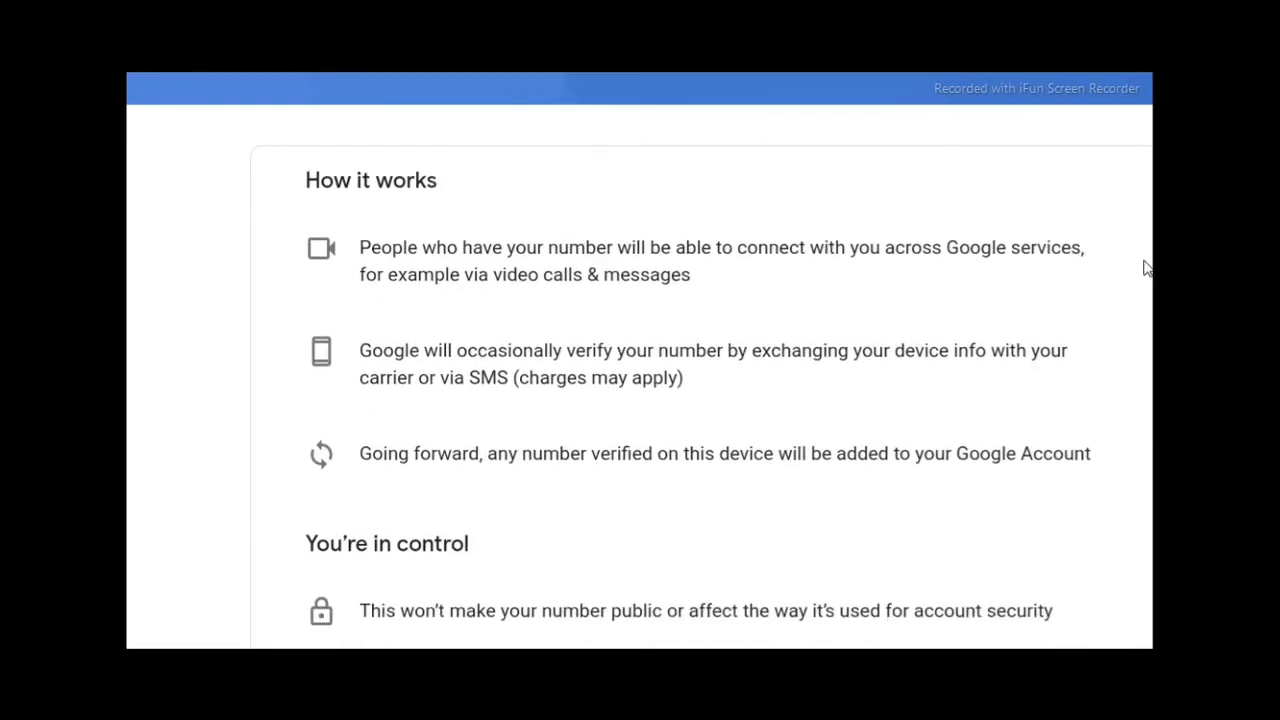
scroll(1146, 223, down, 5)
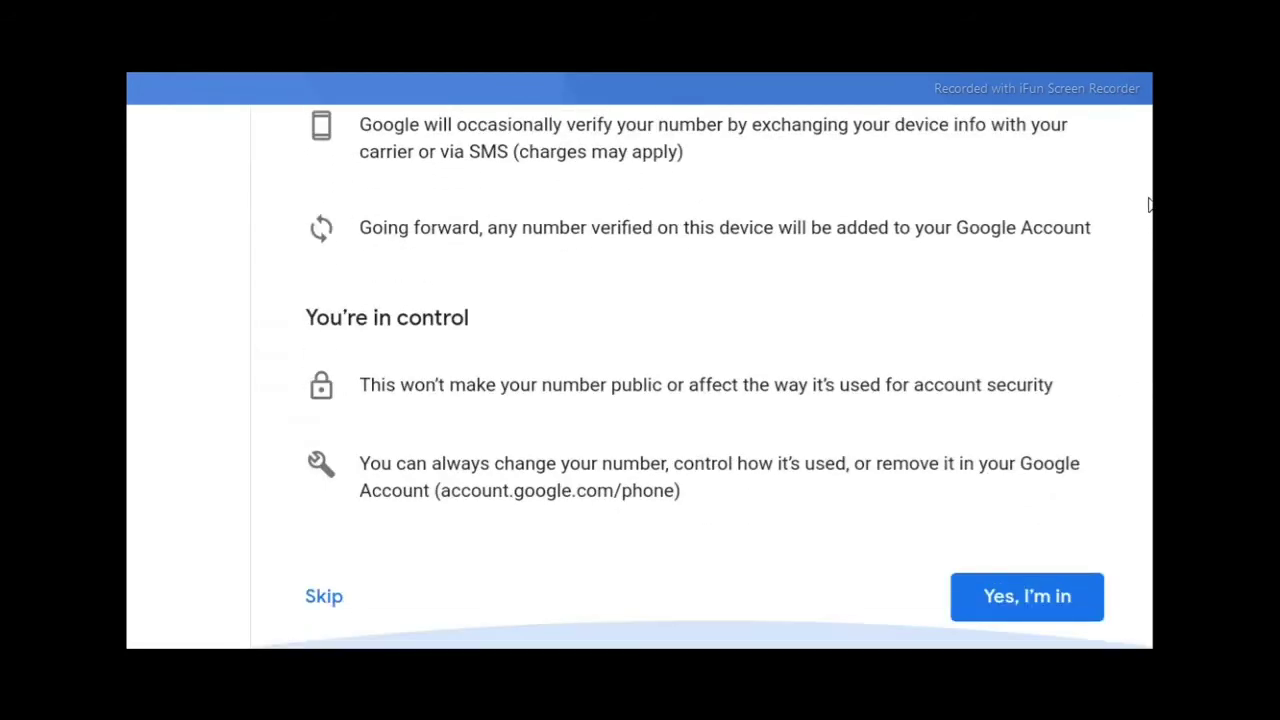
click(1085, 614)
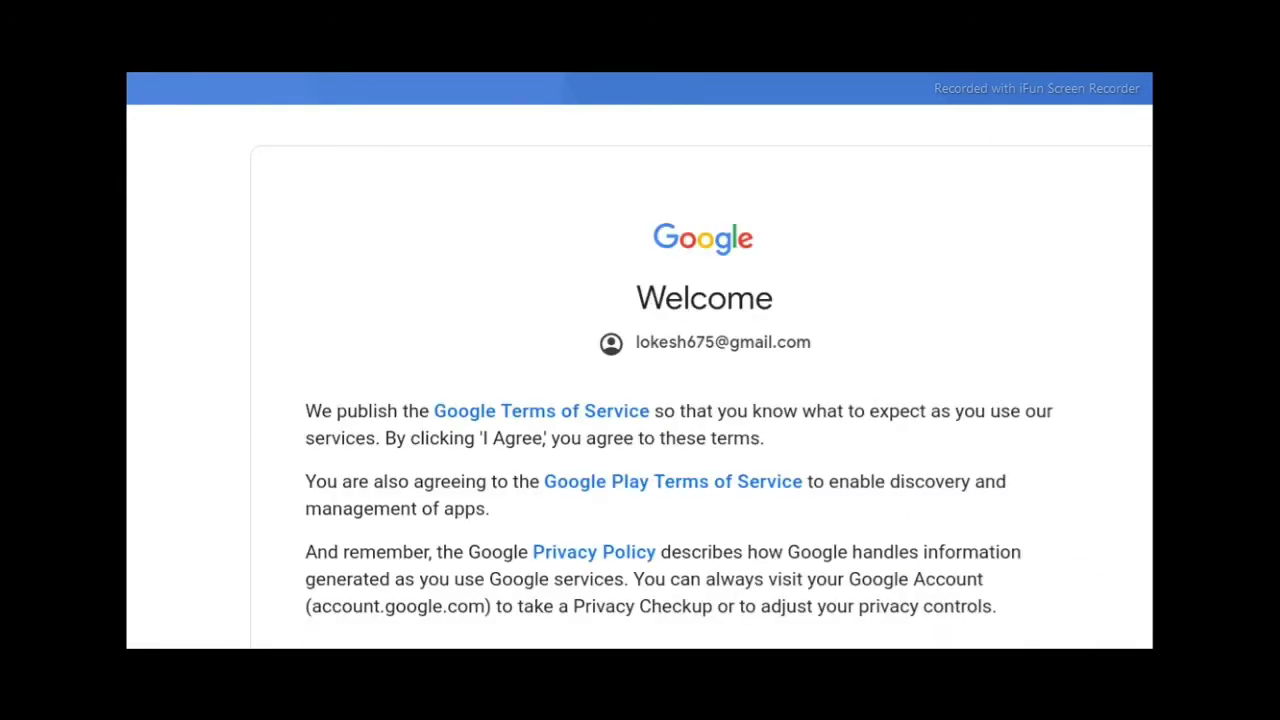
Agree to Google's Terms of Service and accept the Google Services settings to finish sign-in.
scroll(1040, 600, down, 1)
click(1040, 643)
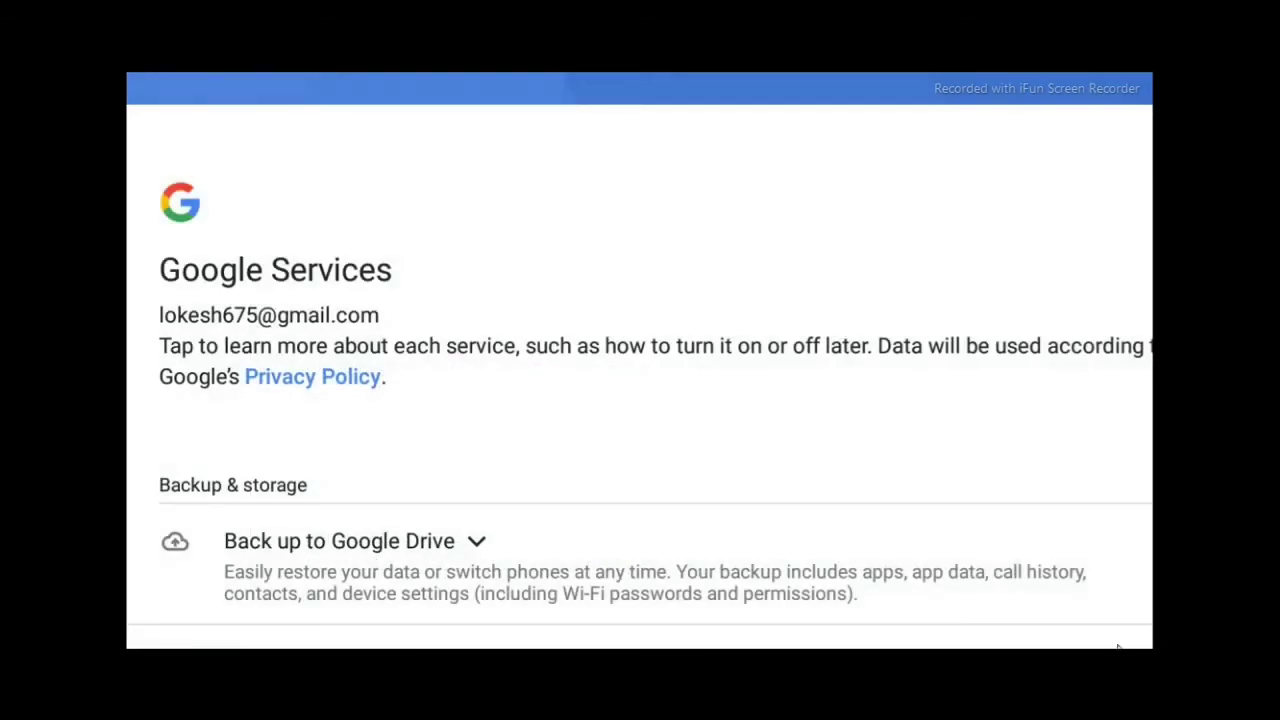
drag(1052, 645, 1094, 186)
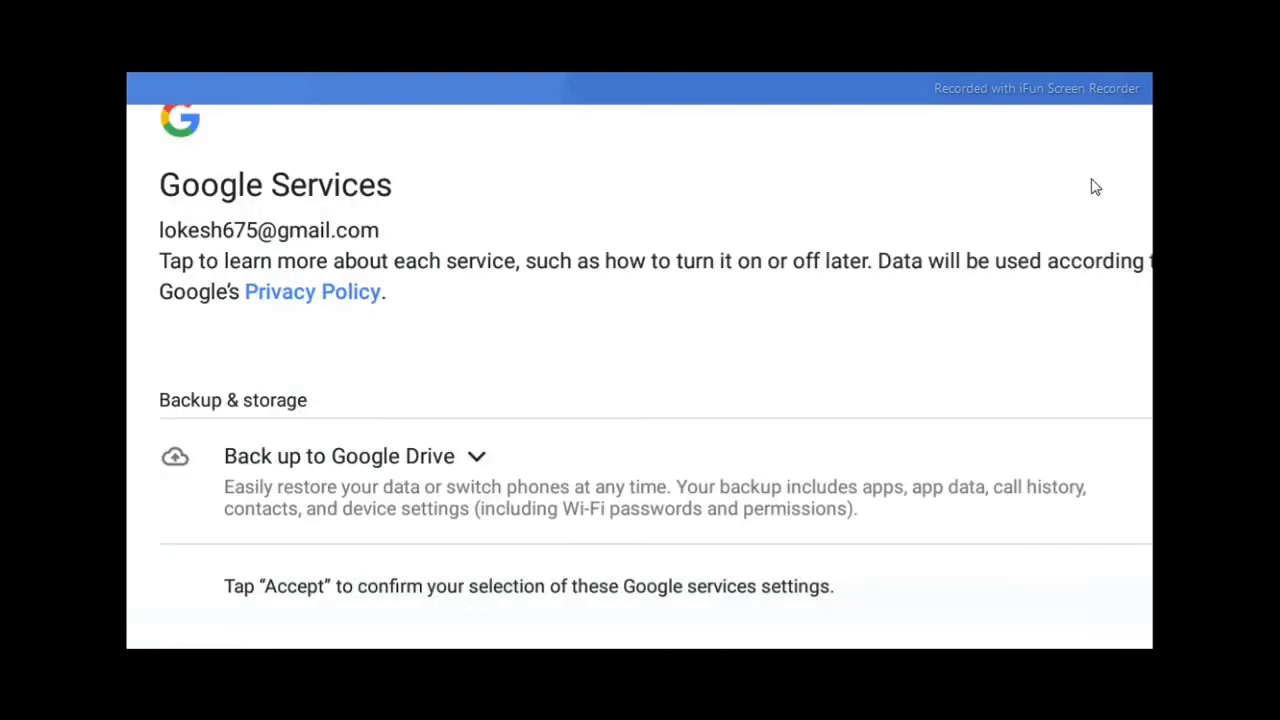
drag(1080, 380, 1108, 257)
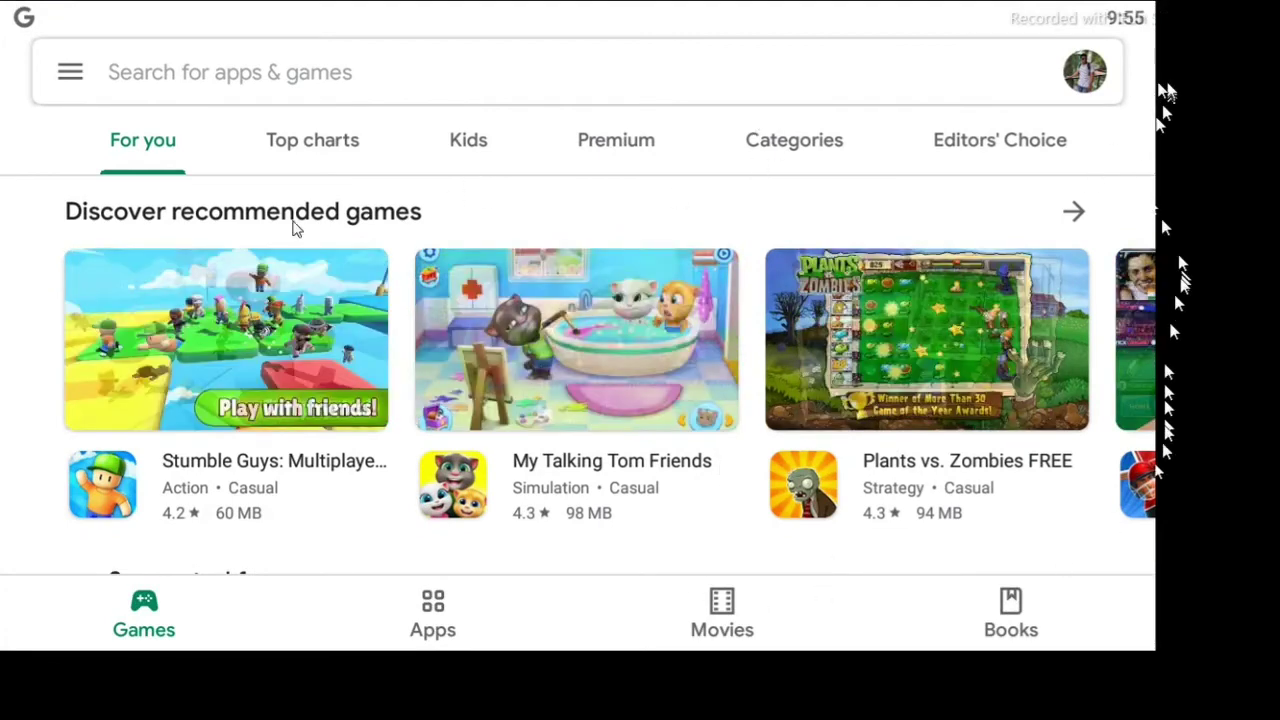
Find Bubble Shooter under Suggested for you and install it from its Play Store page.
scroll(722, 415, down, 3)
scroll(722, 415, down, 5)
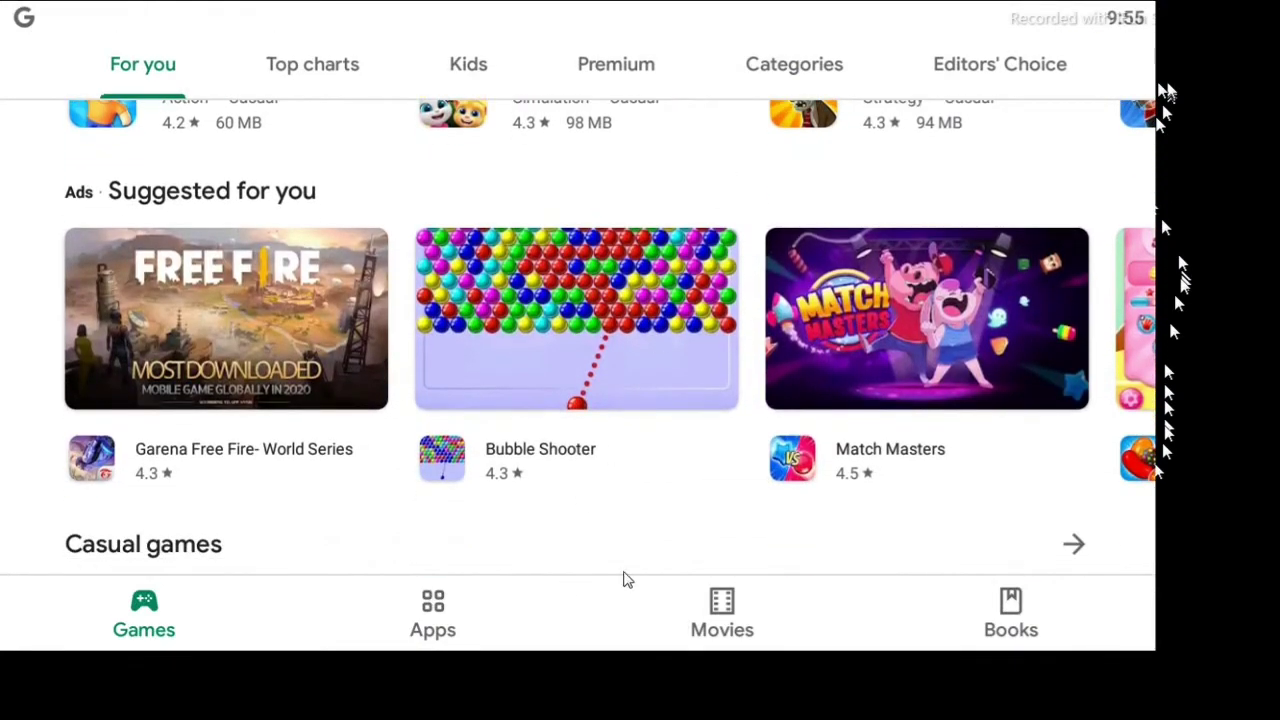
scroll(680, 400, down, 1)
scroll(678, 392, down, 2)
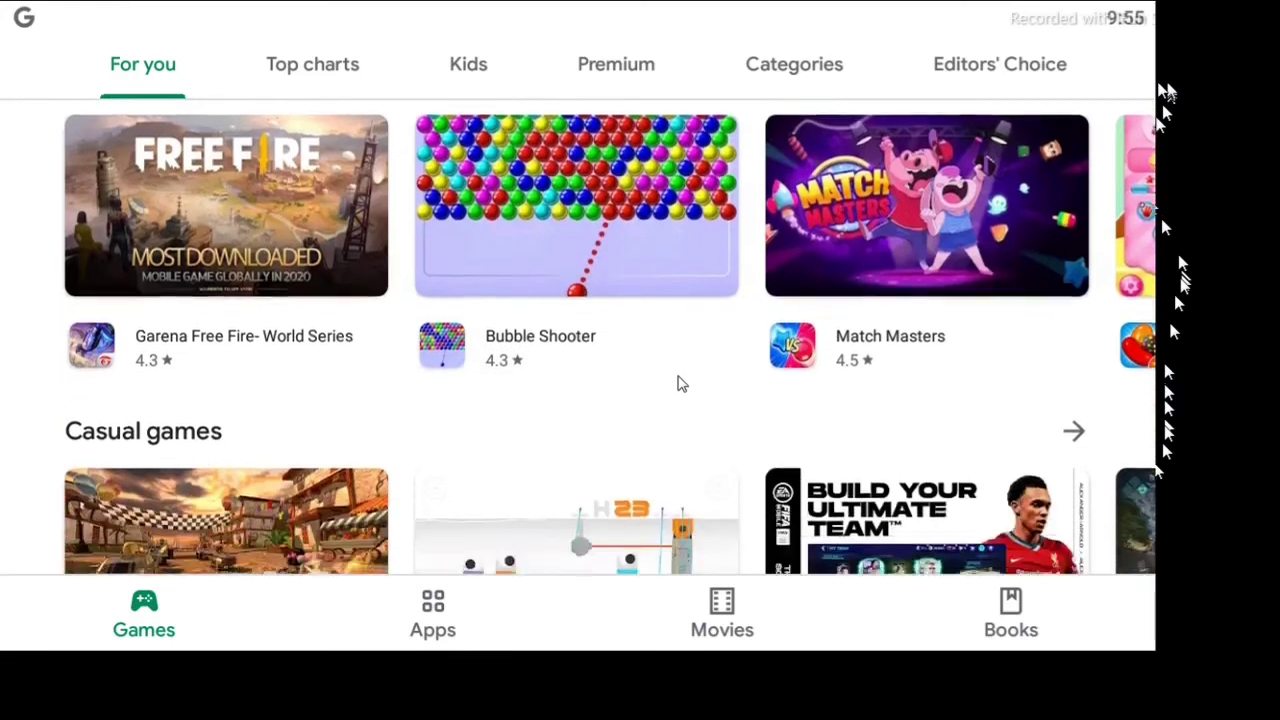
scroll(674, 414, up, 2)
scroll(666, 460, up, 1)
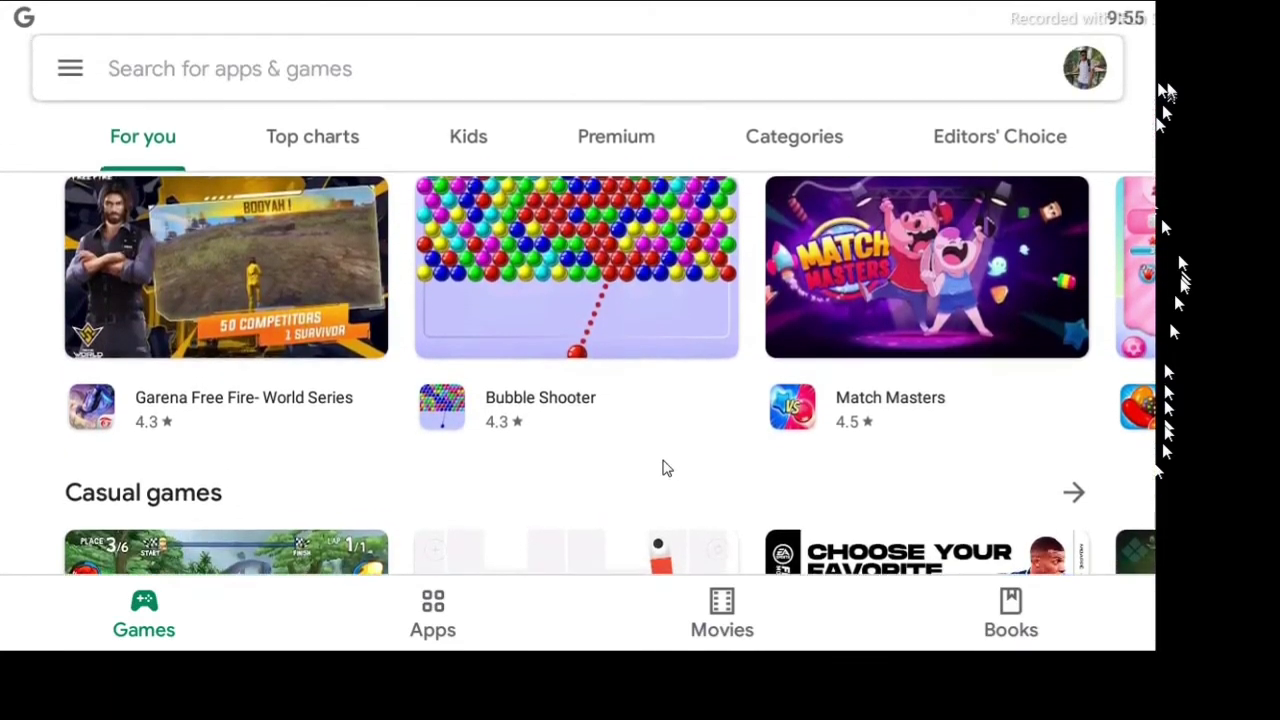
scroll(620, 309, down, 2)
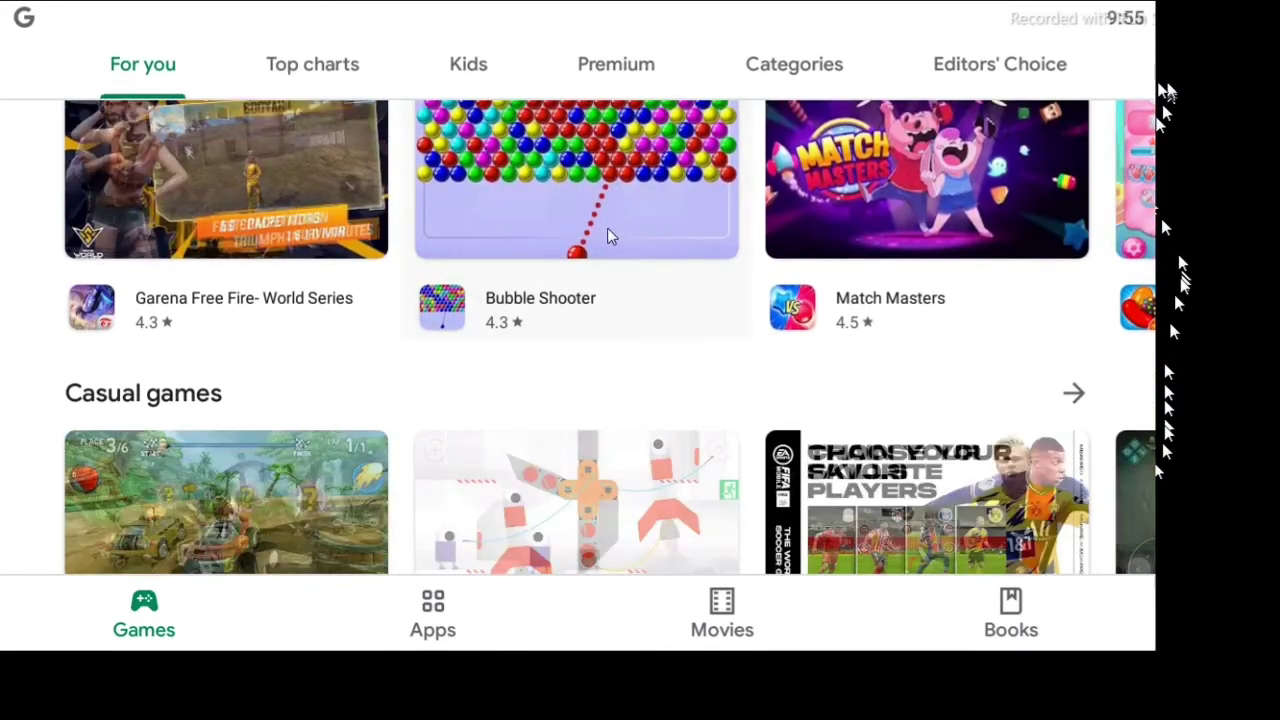
click(608, 237)
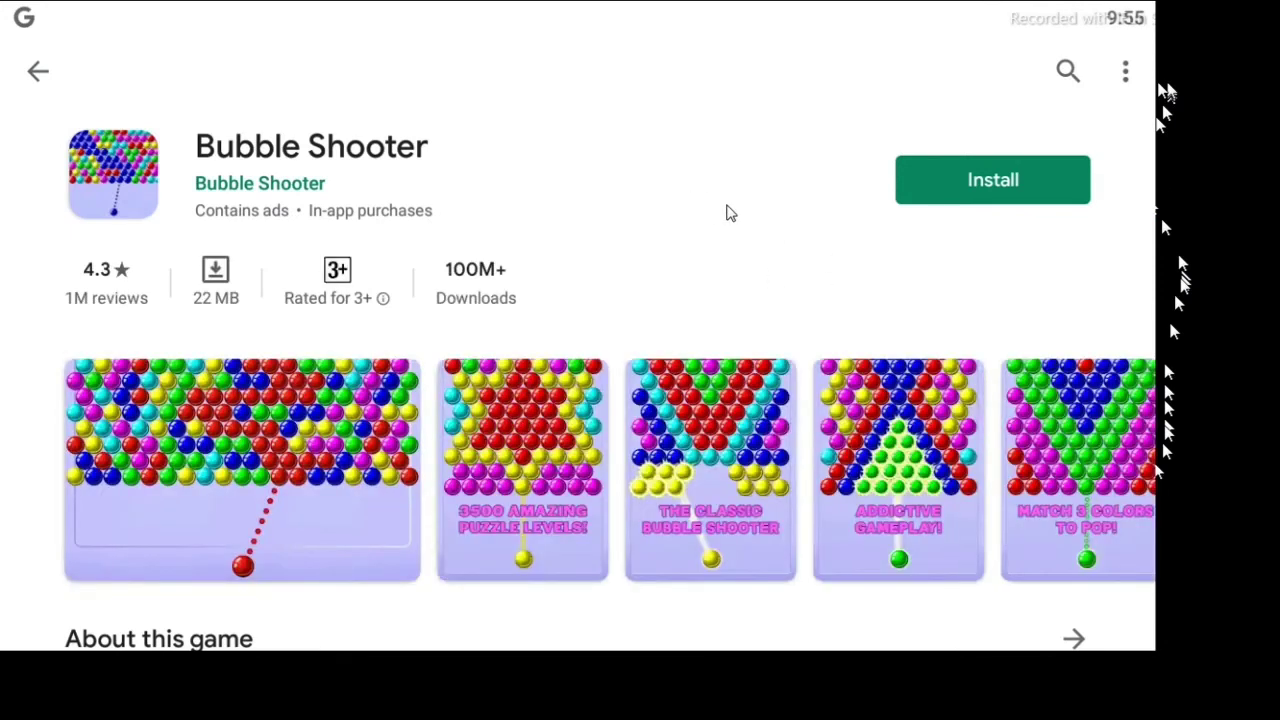
scroll(1029, 206, down, 1)
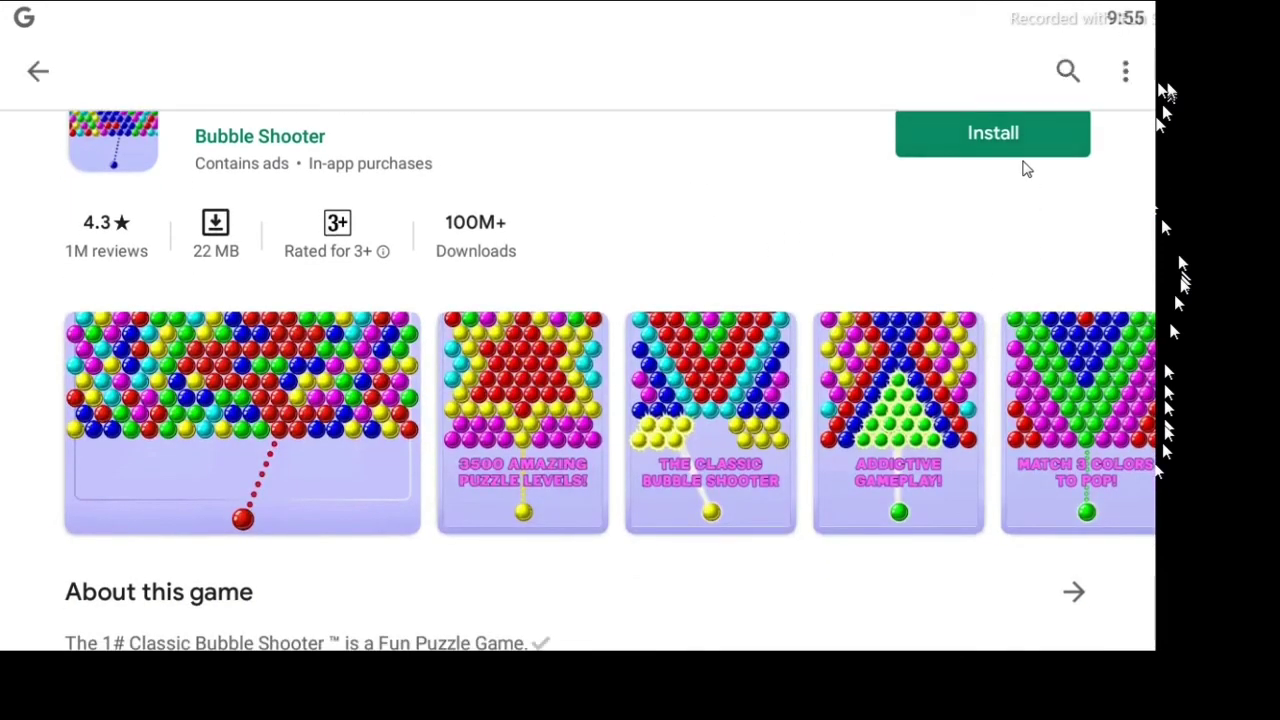
click(1023, 160)
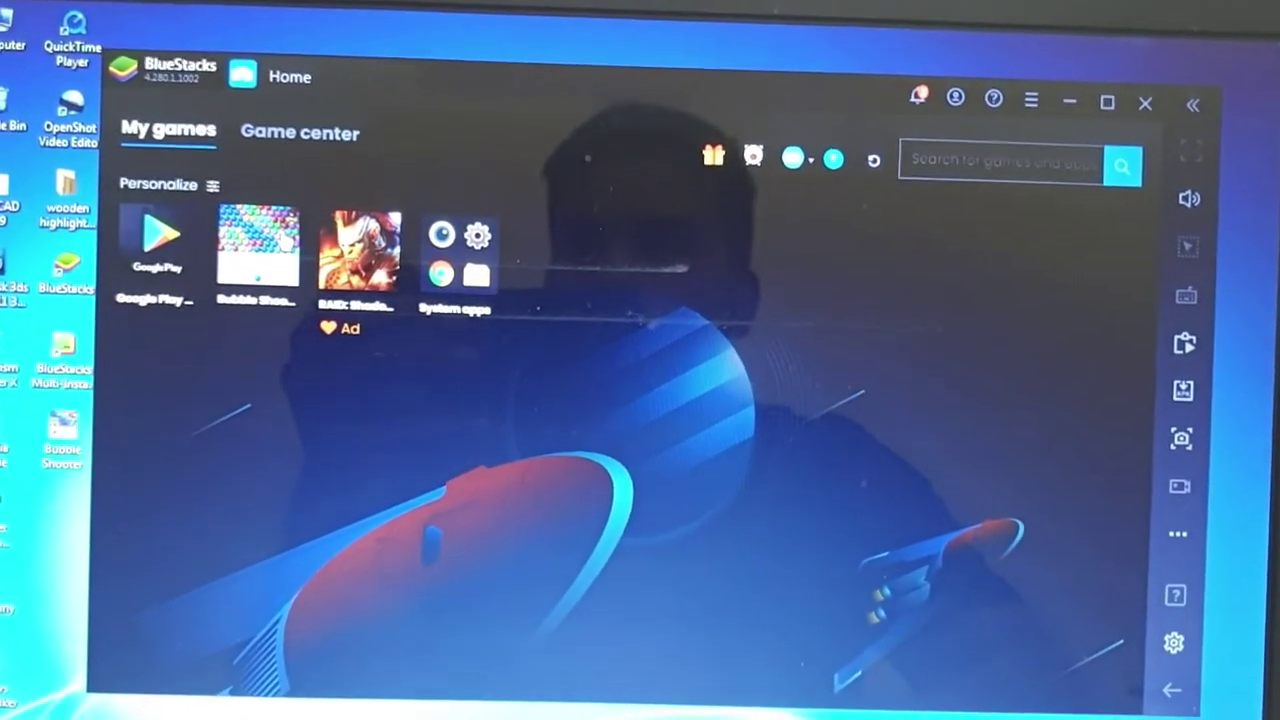
Launch Bubble Shooter from the Home screen and select the level 1 bubble on the map.
click(285, 242)
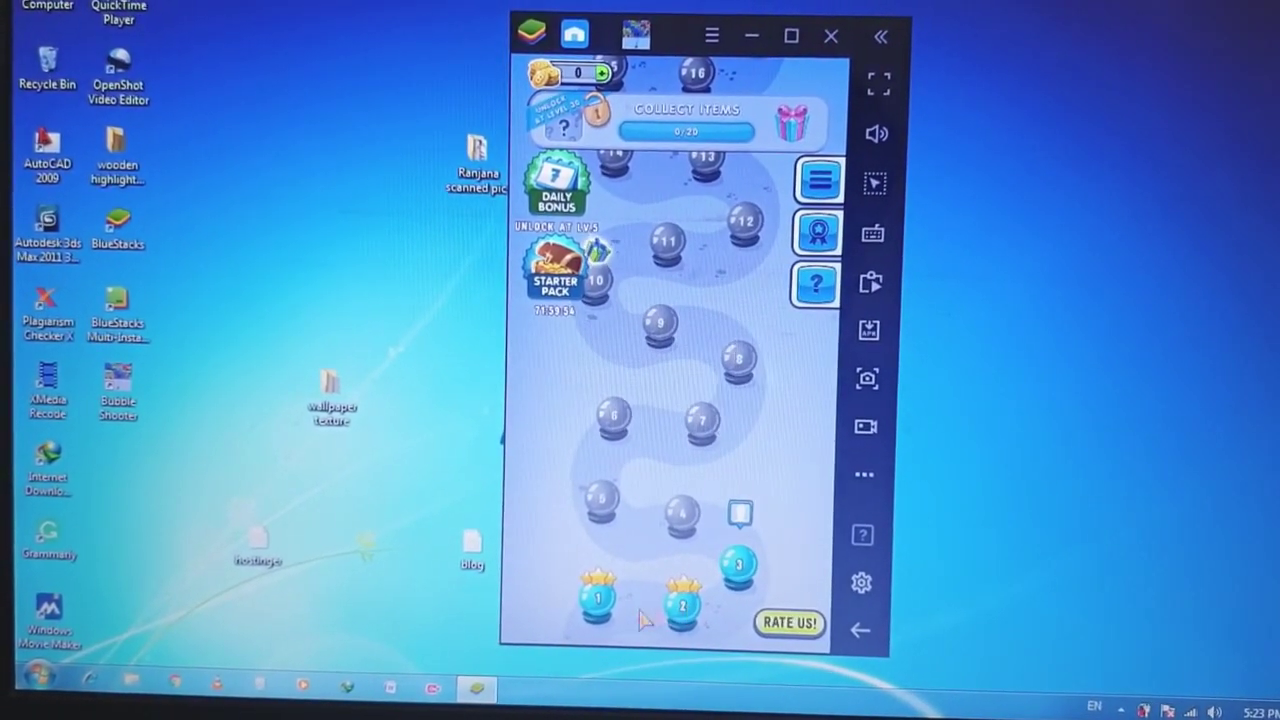
click(606, 610)
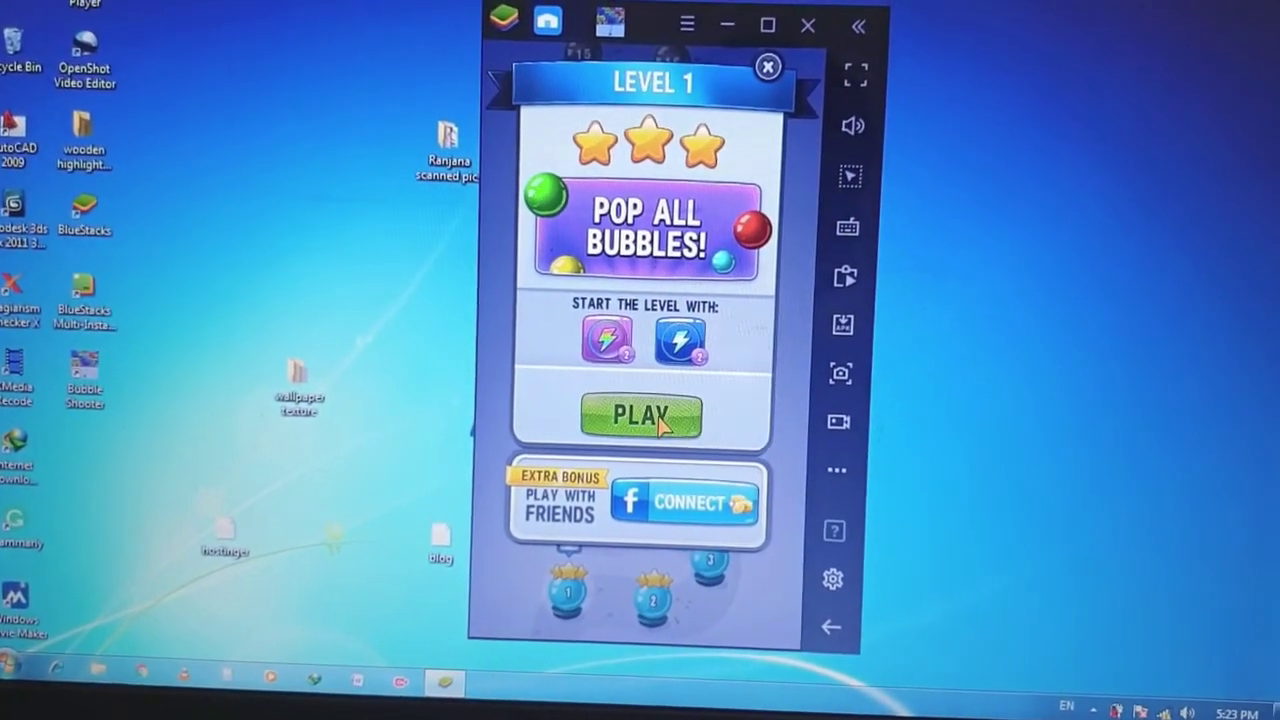
Clear level 1 by popping blue, green and yellow clusters for 14540 points, then close BlueStacks.
click(700, 420)
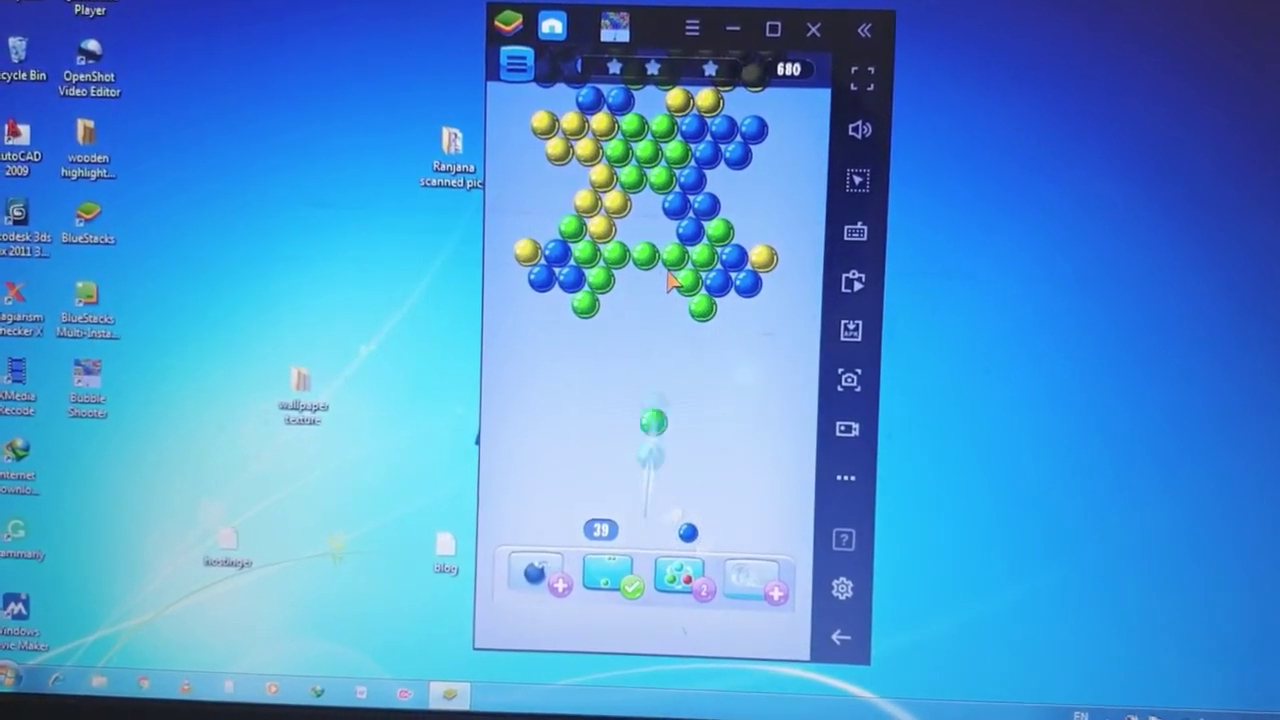
click(712, 265)
click(657, 215)
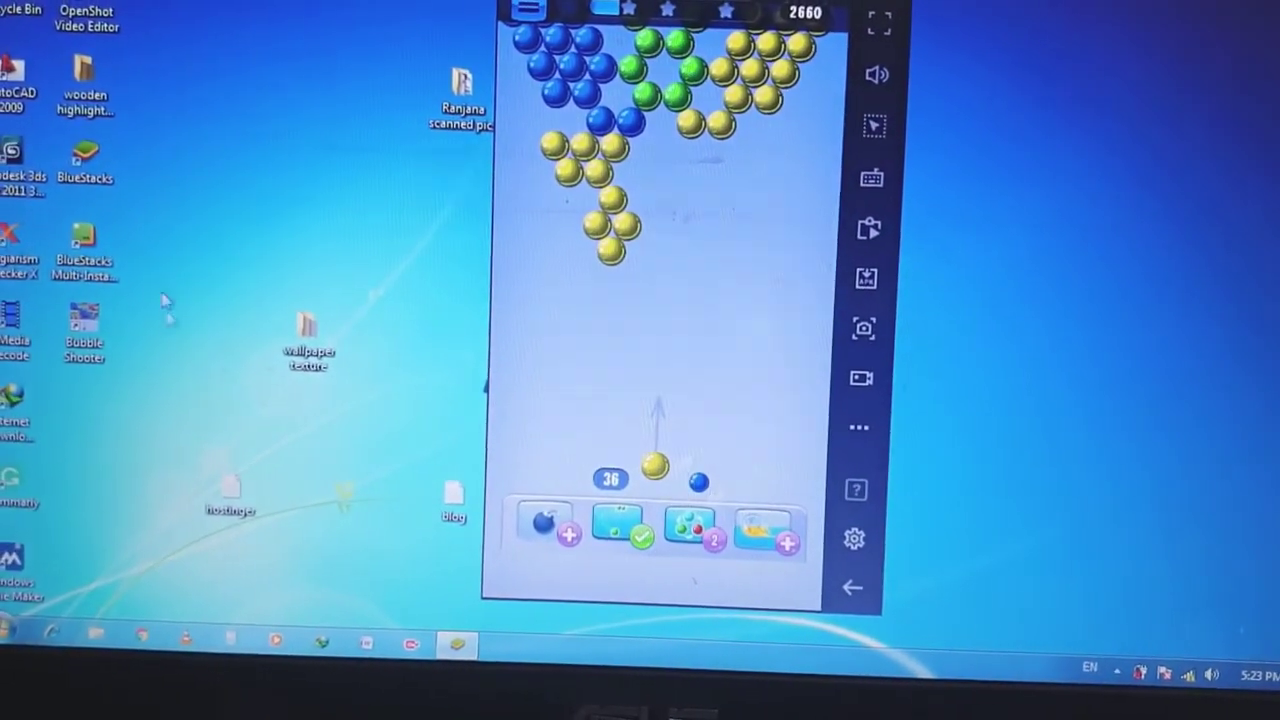
click(606, 253)
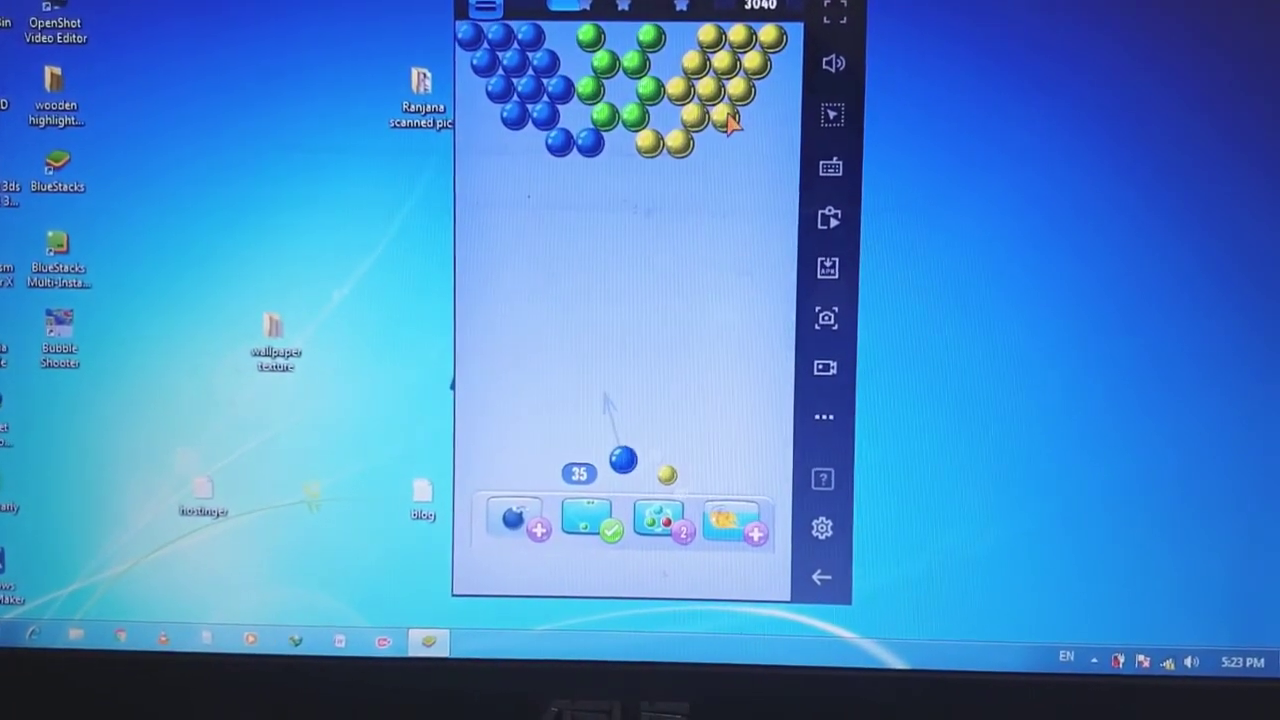
click(550, 108)
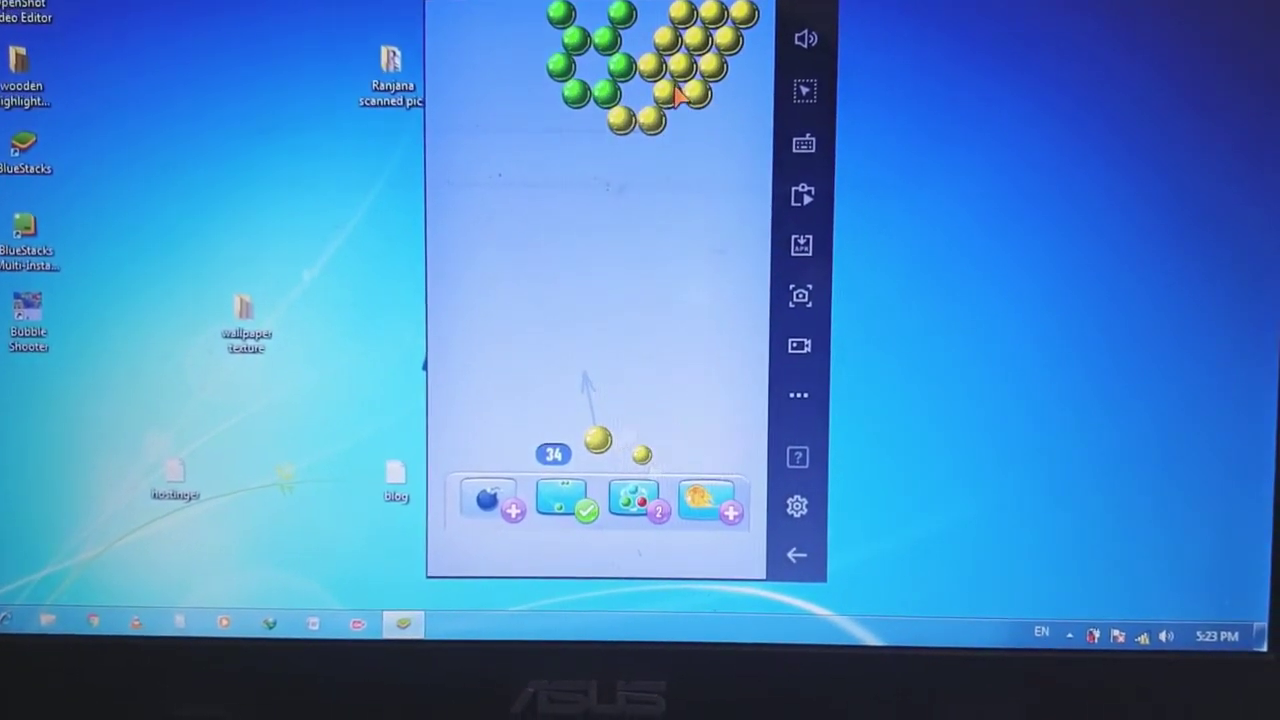
click(670, 92)
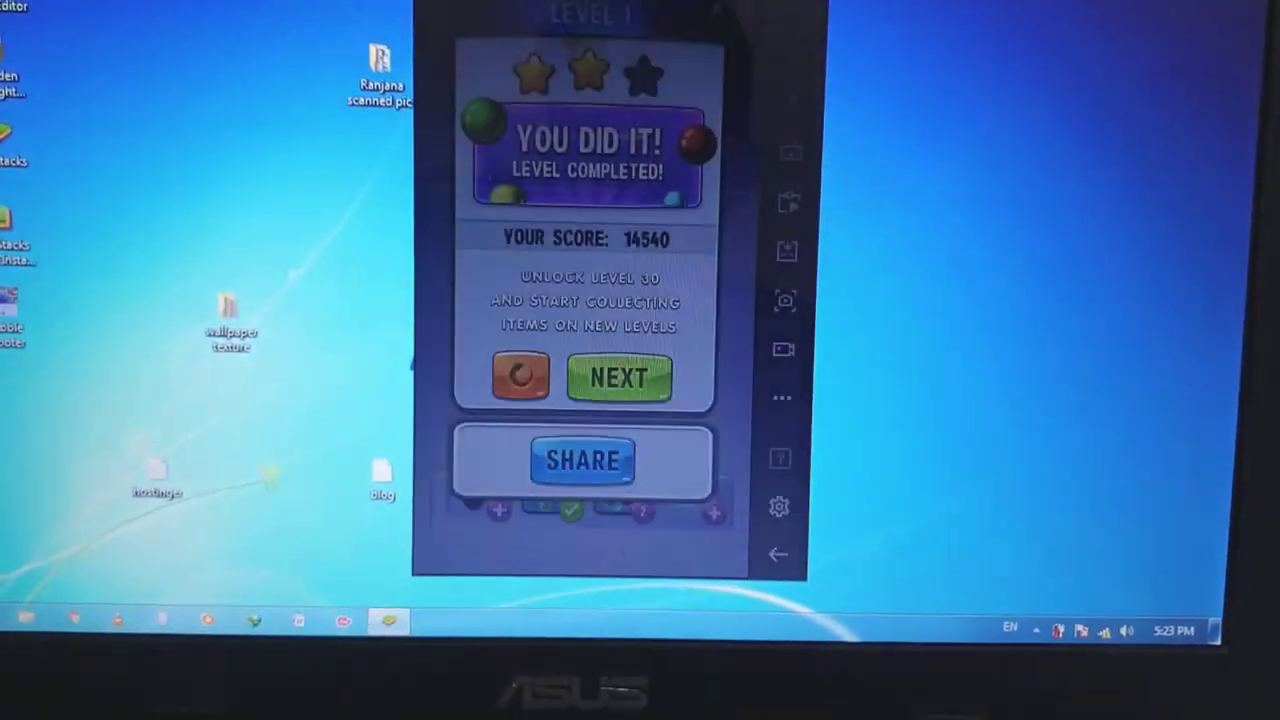
click(753, 19)
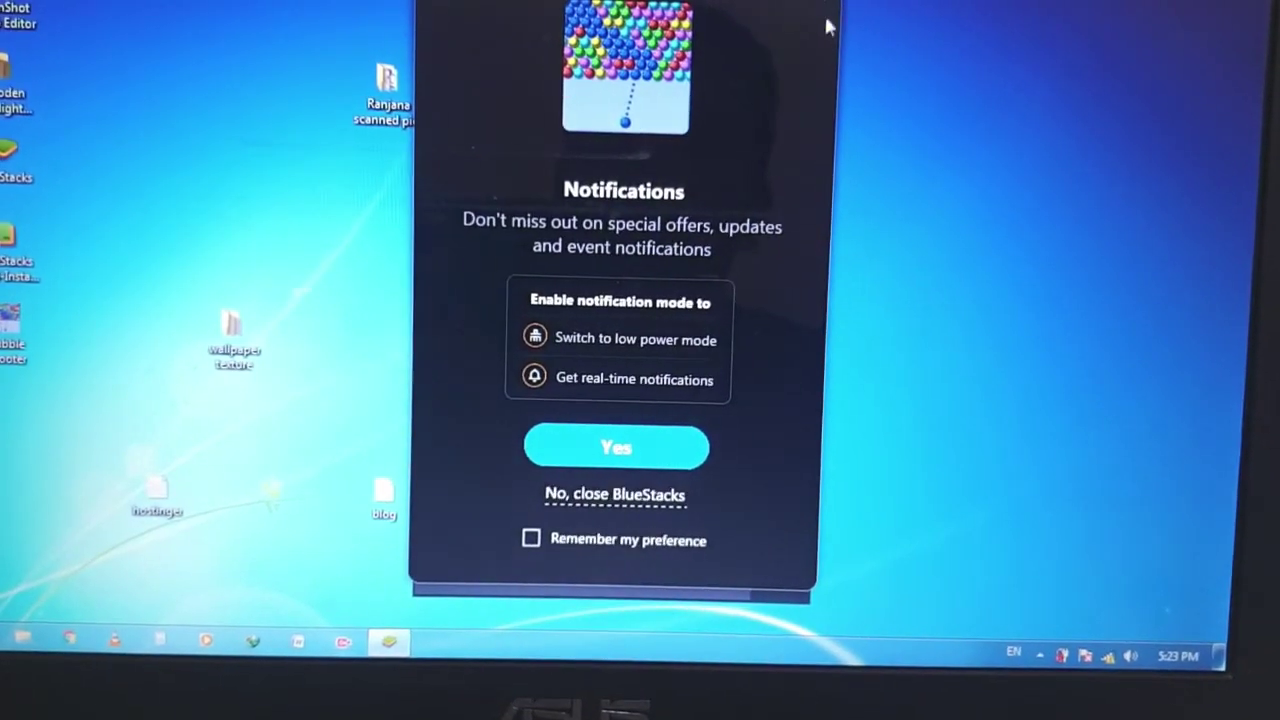